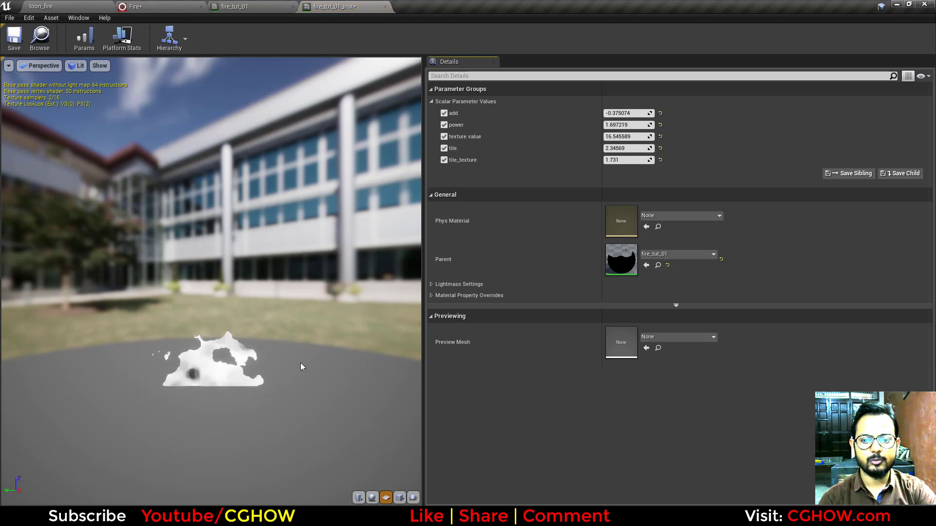
- Examine the material instance preview and the fire_tut_01 node graph, from the noise Texture Sample to the Opacity Mask chain
drag(300, 366, 251, 347)
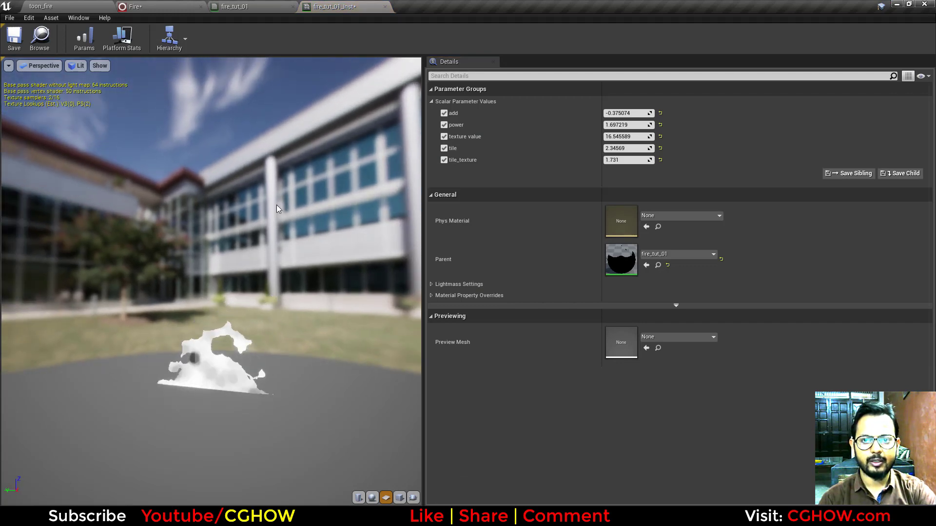
click(246, 6)
right_drag(483, 274, 760, 287)
scroll(760, 287, down, 3)
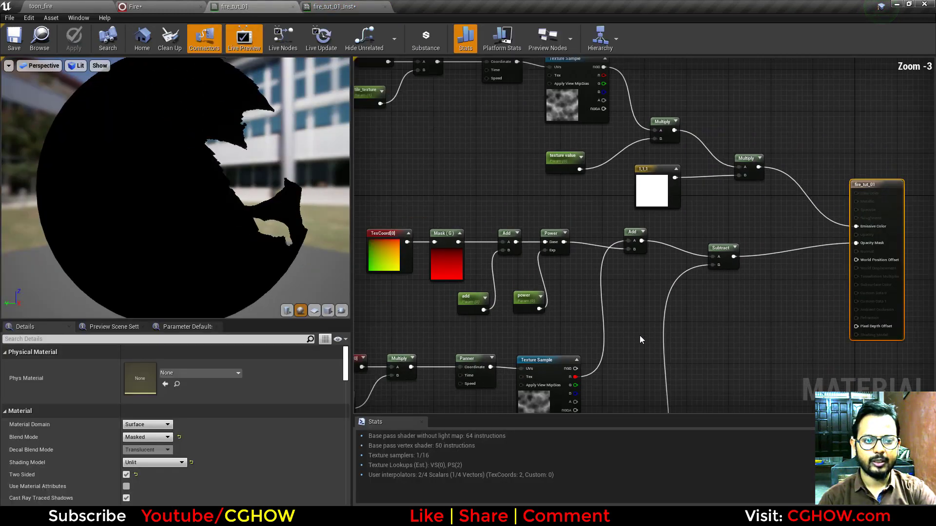
right_drag(582, 397, 609, 310)
right_drag(662, 270, 603, 286)
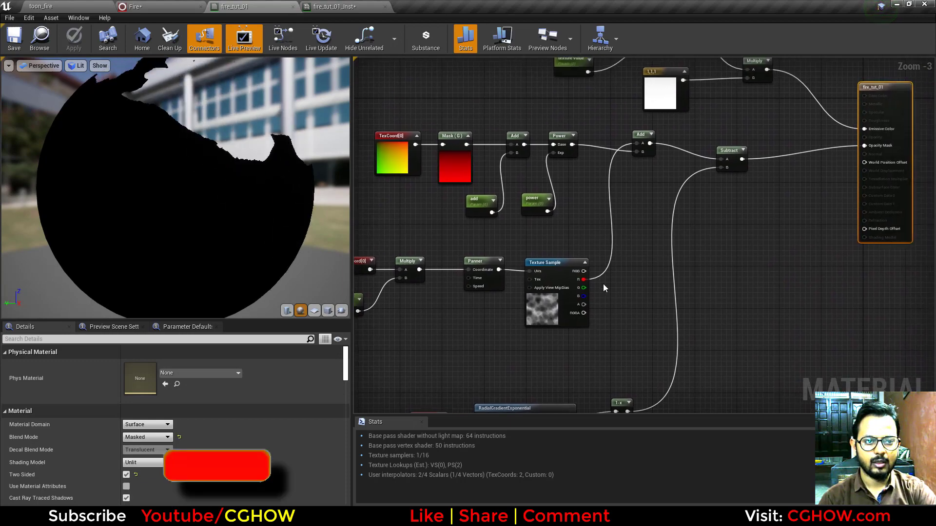
right_drag(547, 309, 617, 269)
click(616, 269)
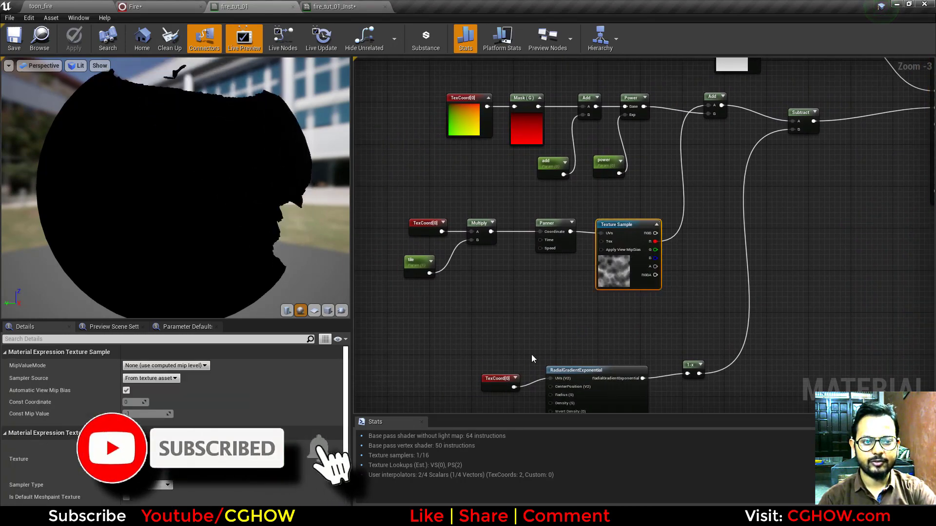
right_drag(641, 302, 509, 352)
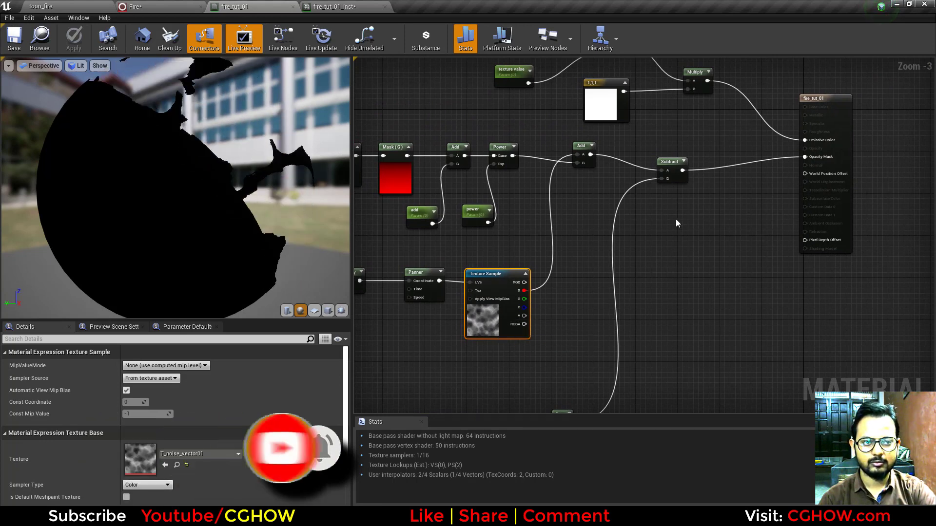
- Insert a Power node between the Subtract output and the material's Opacity Mask input, and delete the spare Power node
click(696, 203)
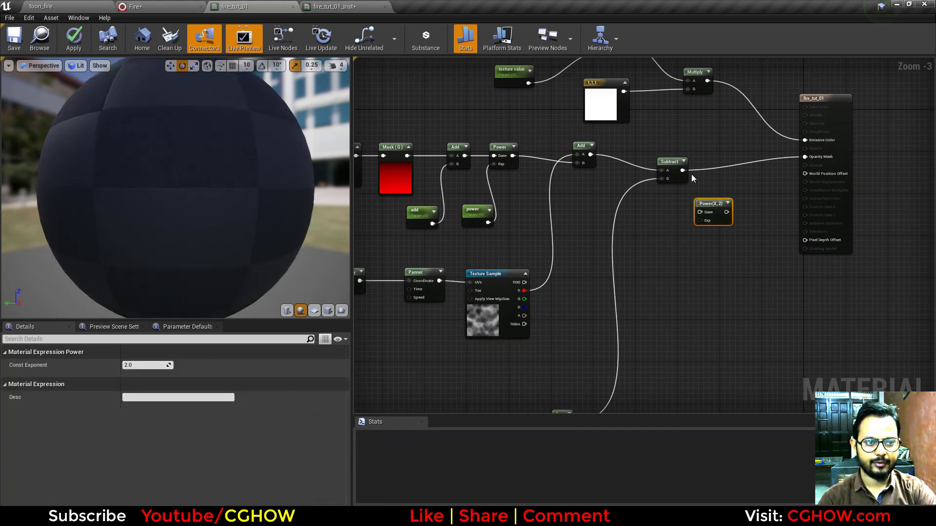
drag(683, 170, 702, 214)
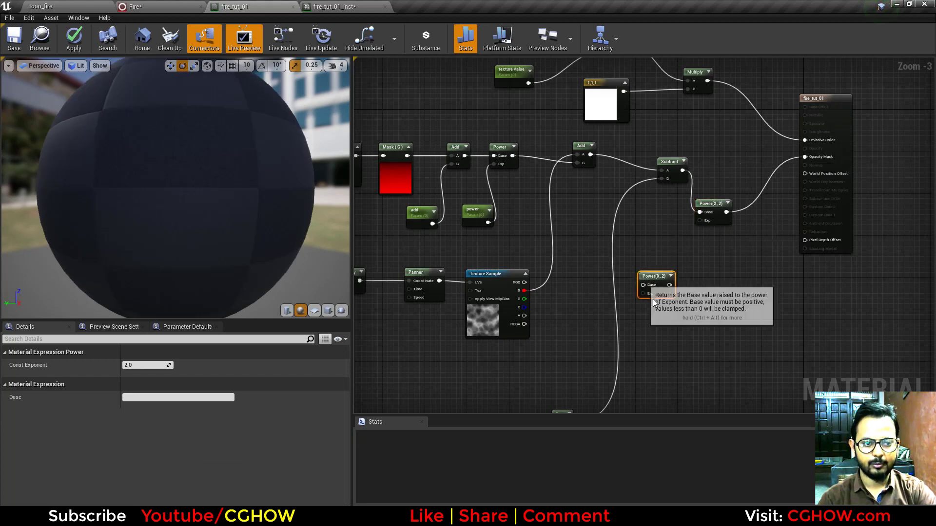
key(Delete)
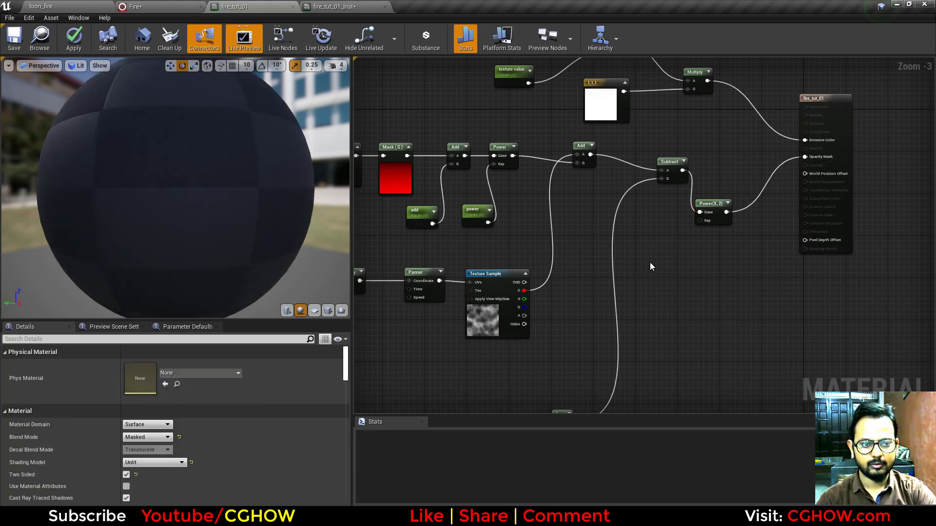
- Add a scalar parameter named erode, connect it to the exponent of the new Power node, and save the material
click(651, 266)
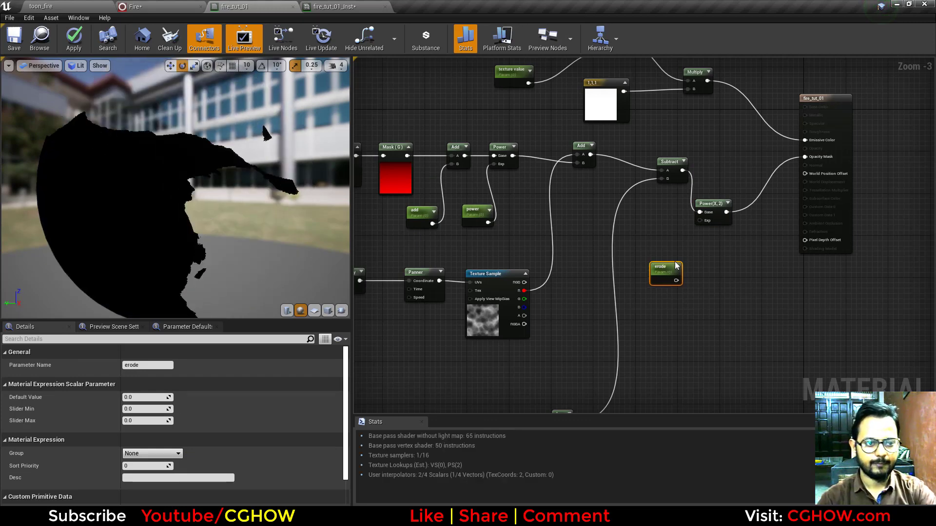
drag(676, 280, 704, 222)
right_drag(562, 229, 612, 218)
scroll(612, 217, down, 1)
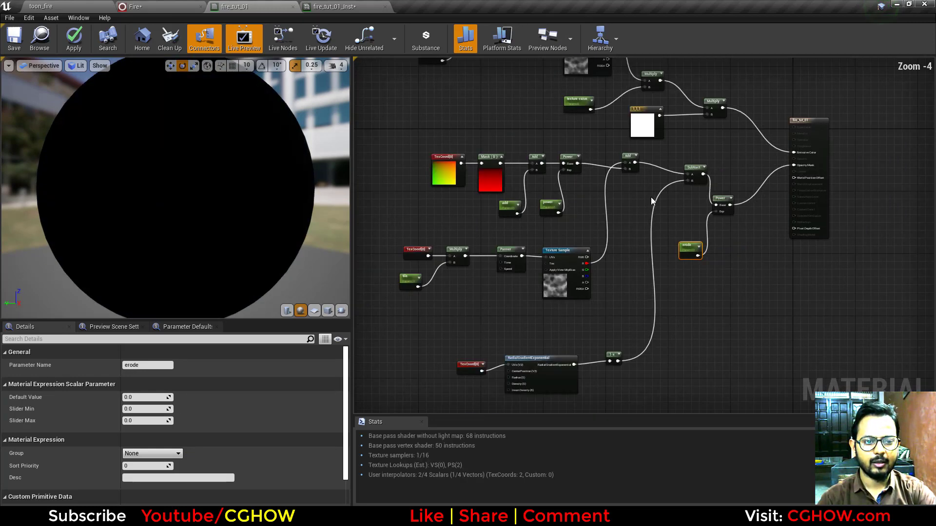
click(14, 39)
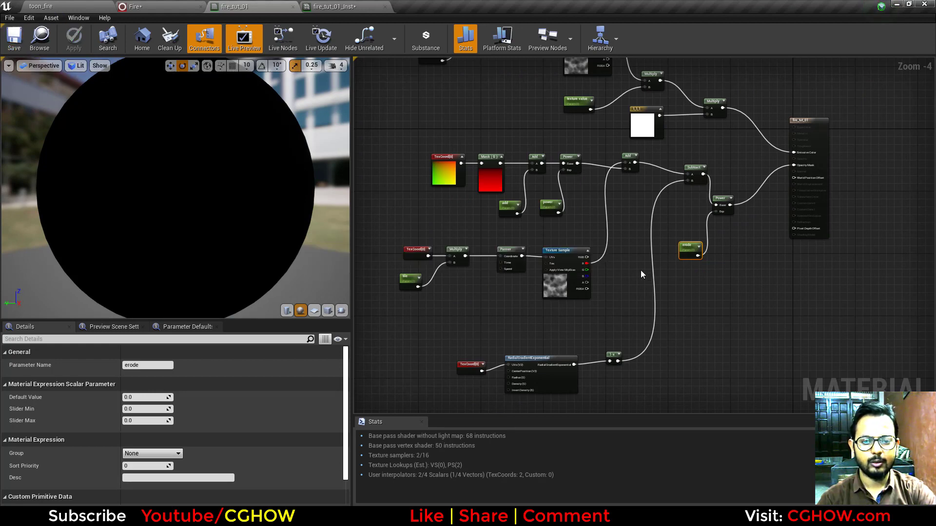
- Enable the erode parameter in fire_tut_01_inst and set it to about 1.19
click(334, 6)
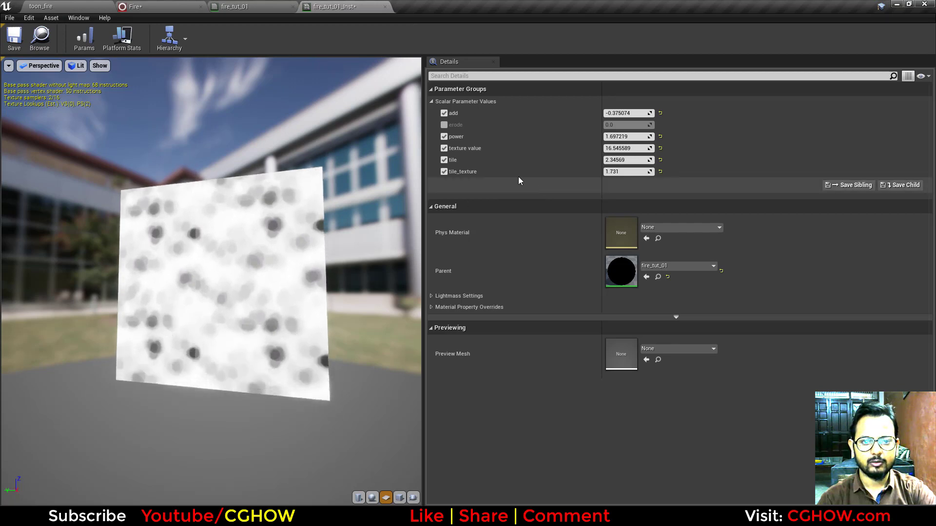
click(444, 125)
drag(628, 125, 661, 125)
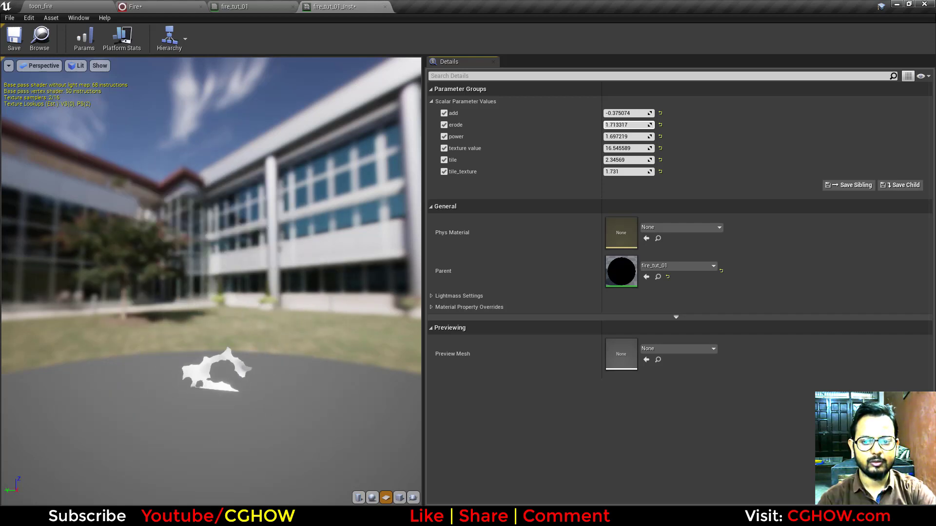
drag(660, 125, 663, 124)
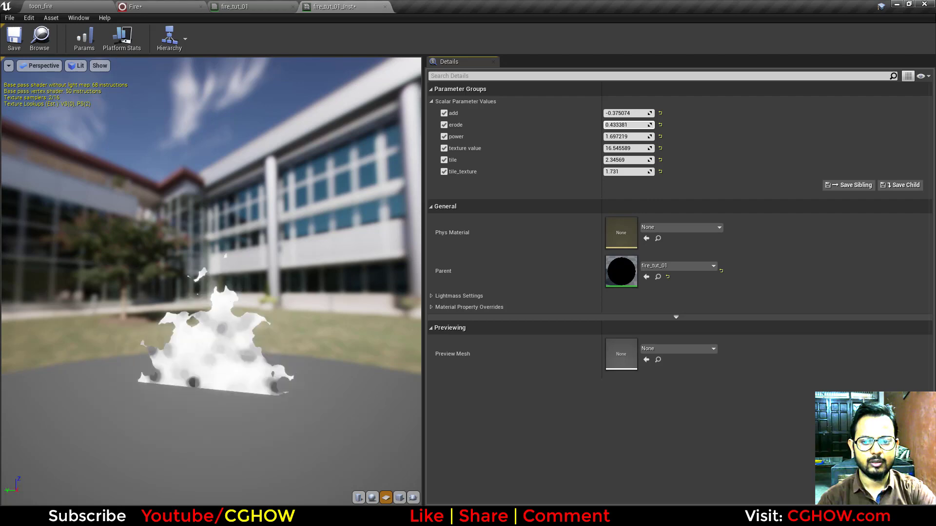
- Close the material and its instance, and review the Dynamic Material Parameters of the flames01 emitter in the Fire system
middle_click(317, 9)
middle_click(276, 8)
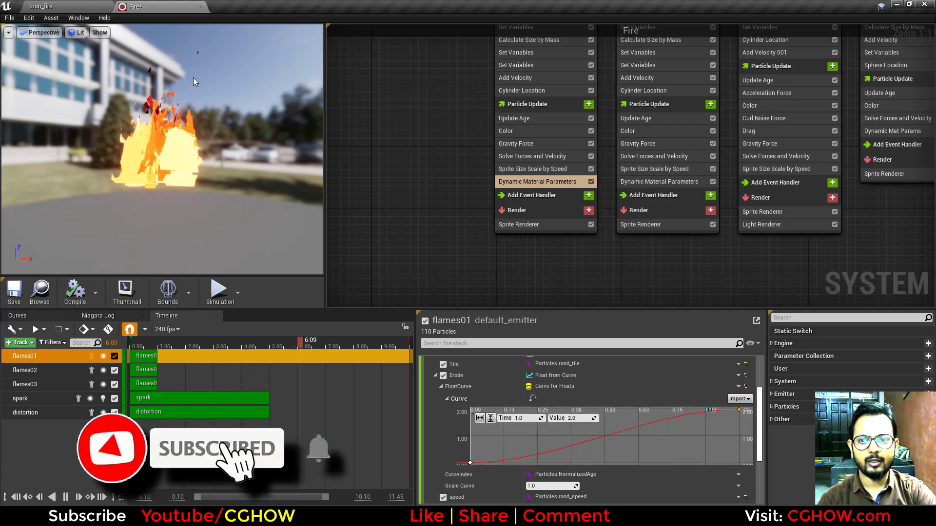
scroll(536, 407, down, 1)
scroll(536, 407, down, 3)
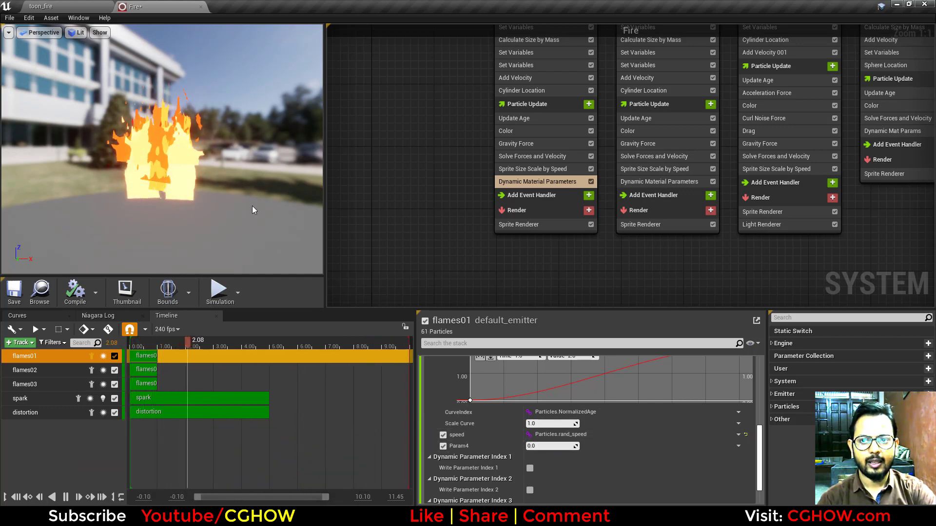
scroll(506, 444, down, 1)
scroll(515, 445, down, 1)
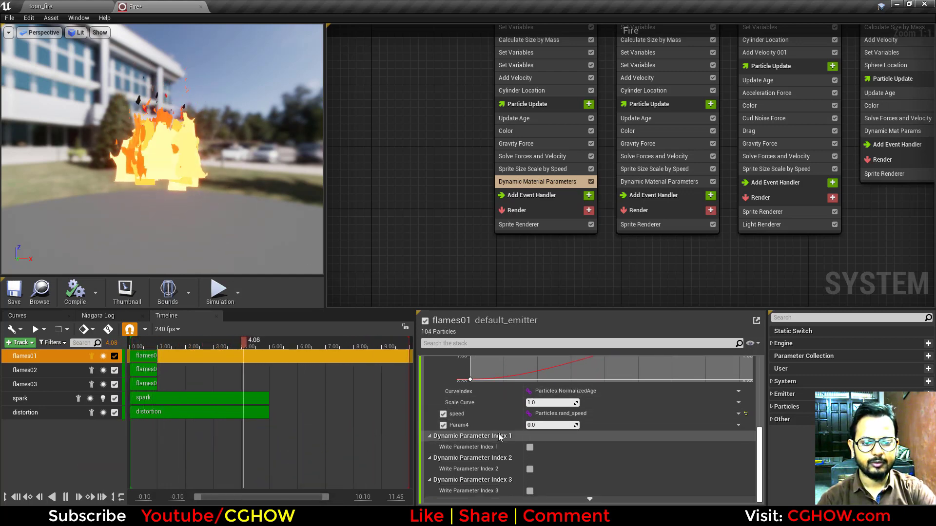
right_drag(429, 160, 432, 286)
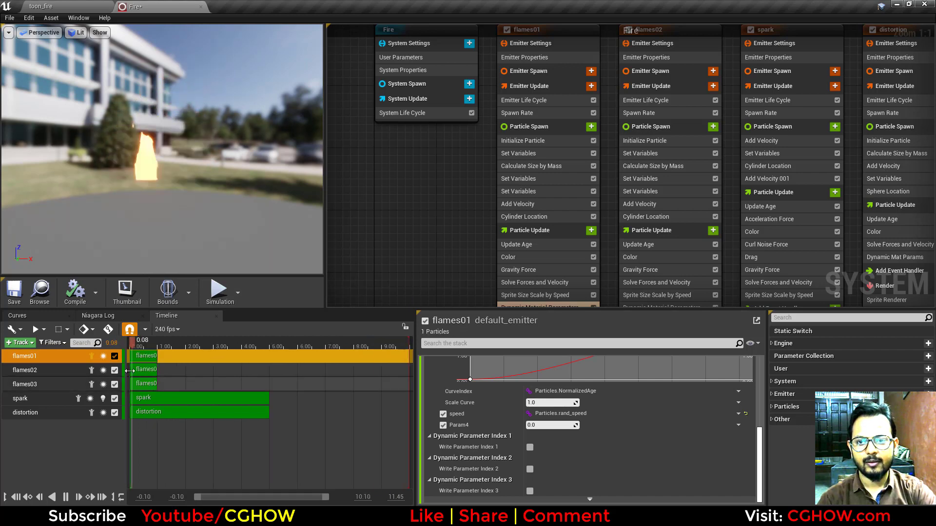
- Isolate the flames02 emitter and inspect its Spawn Rate and its sprite size variables
click(91, 370)
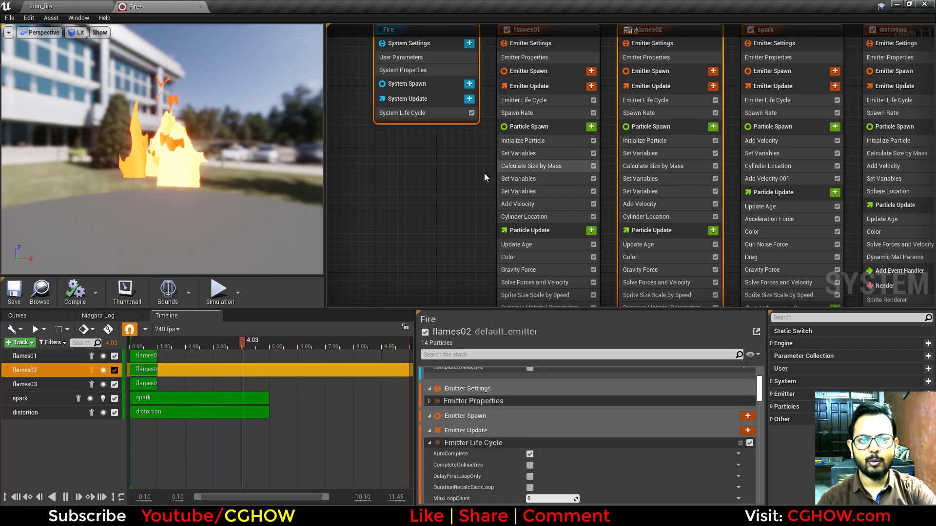
right_drag(484, 176, 384, 234)
click(550, 170)
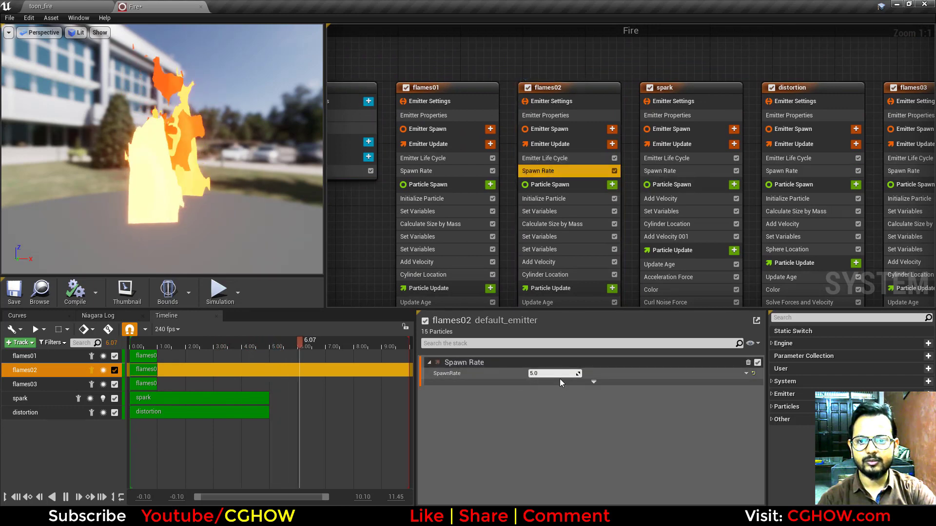
click(558, 236)
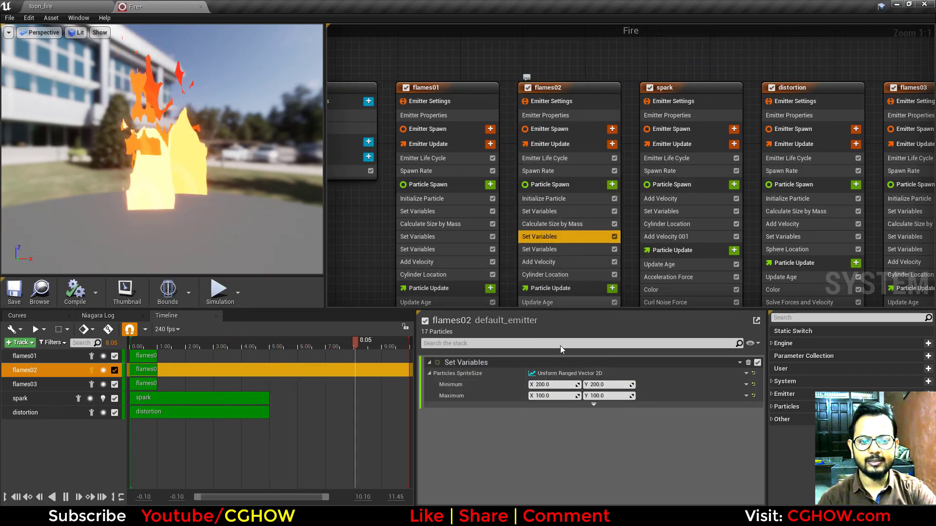
- Isolate the flames03 emitter and inspect its Spawn Rate, Set Variables, Emitter Life Cycle and Initialize Particle settings
click(64, 383)
click(92, 384)
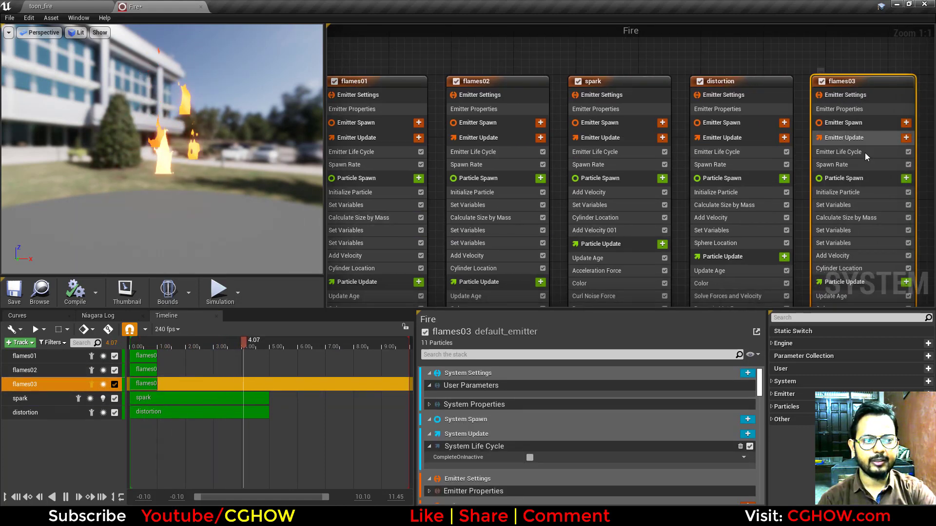
click(853, 165)
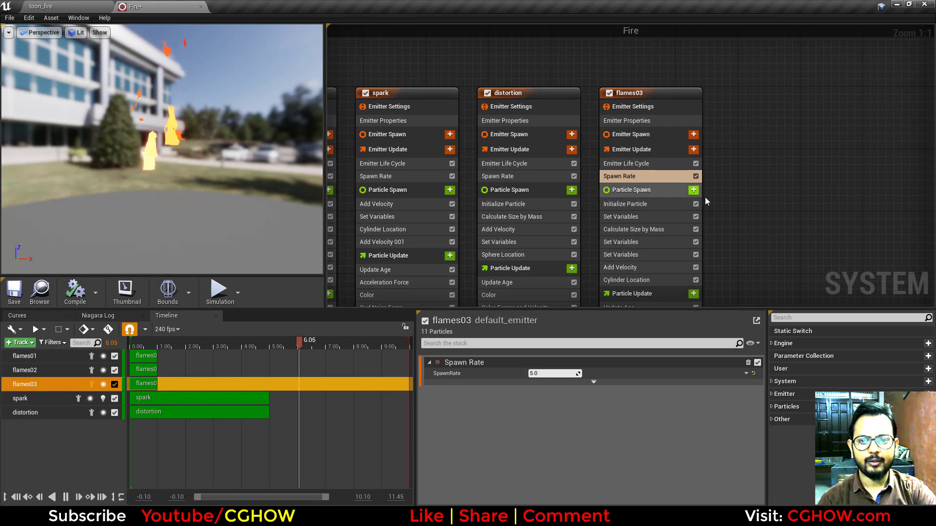
click(648, 166)
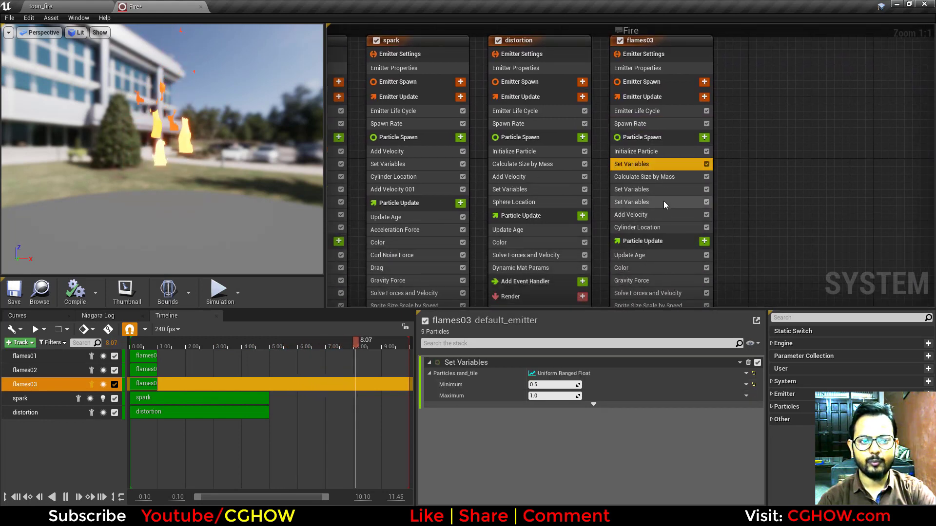
click(658, 191)
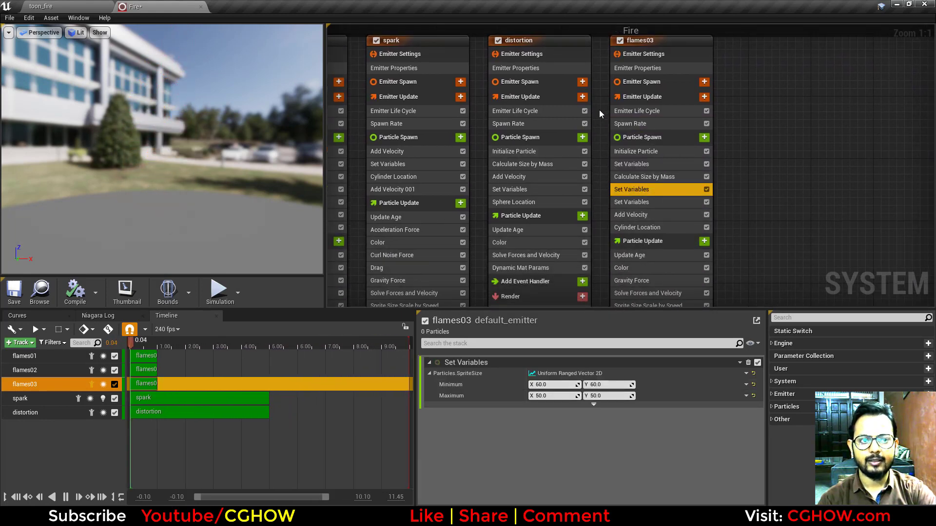
click(650, 123)
click(653, 112)
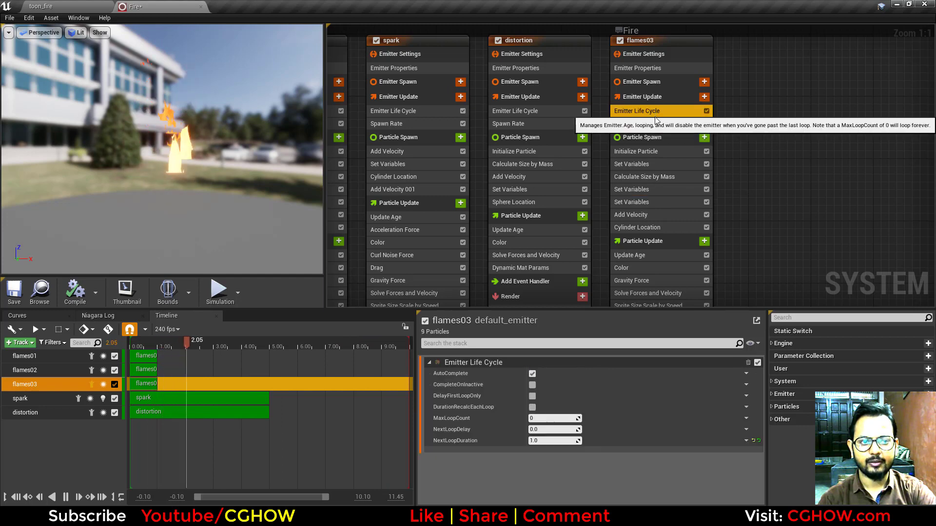
click(643, 151)
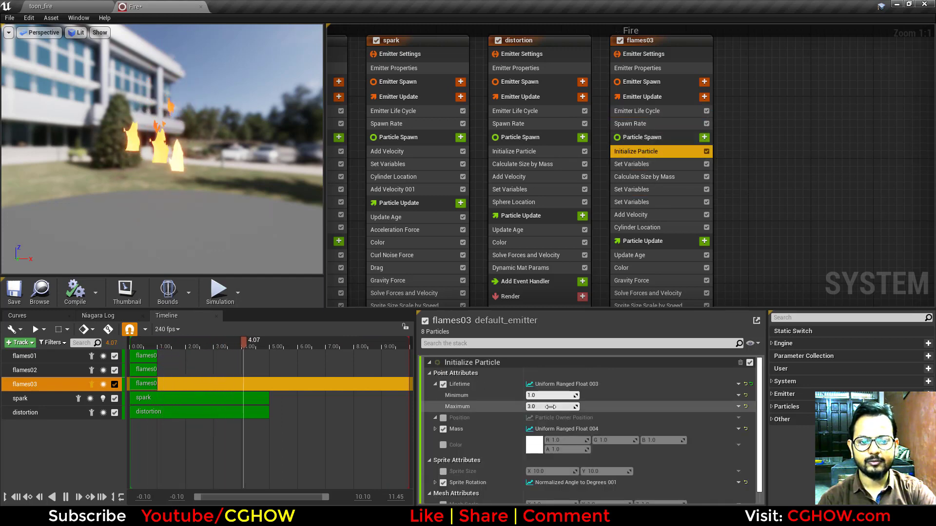
right_click(708, 122)
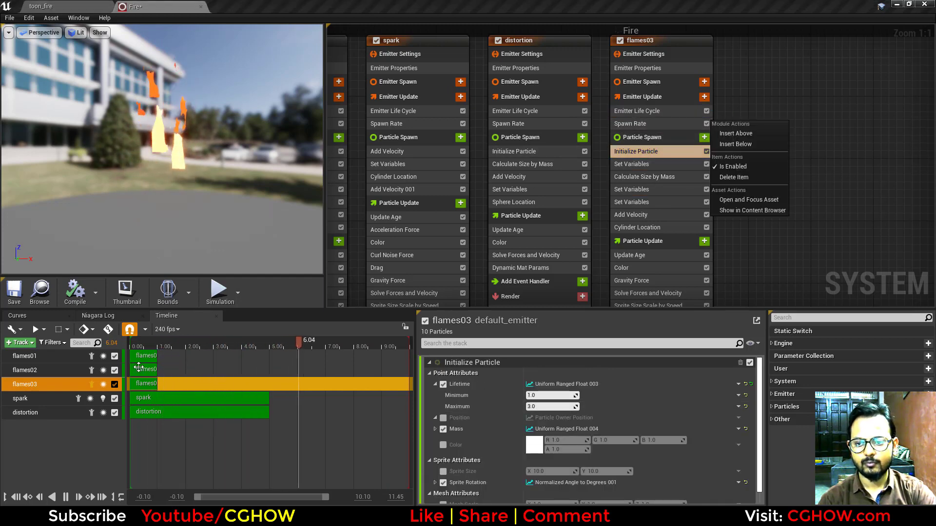
- Isolate the spark emitter and check its look in the toon_fire level before returning to the Fire system
click(51, 396)
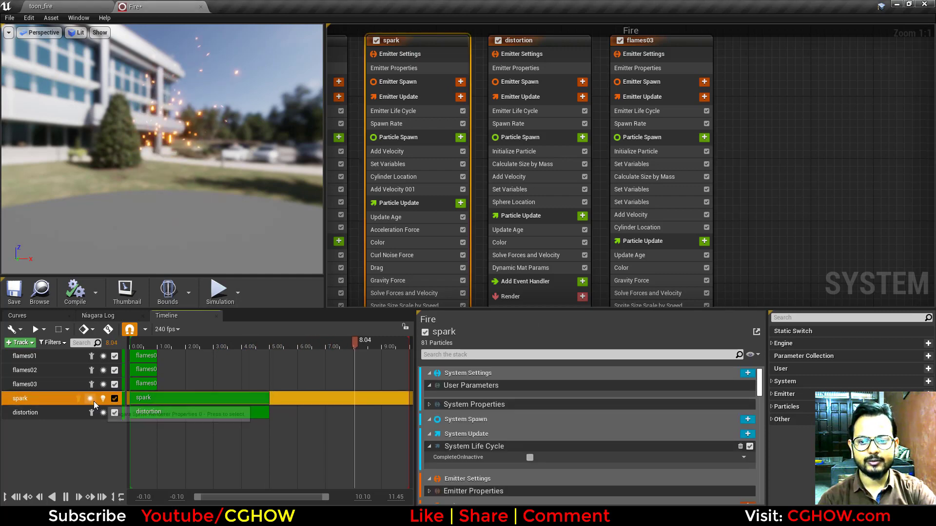
click(78, 5)
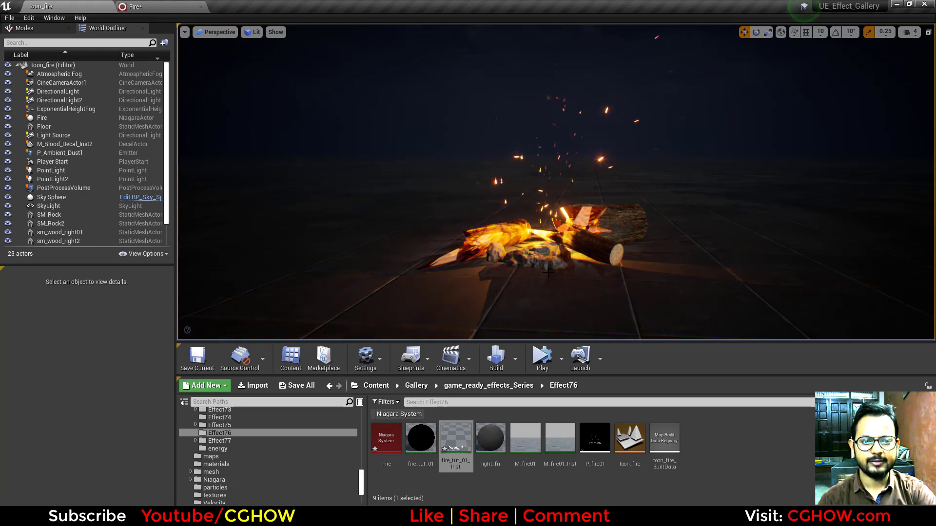
click(141, 5)
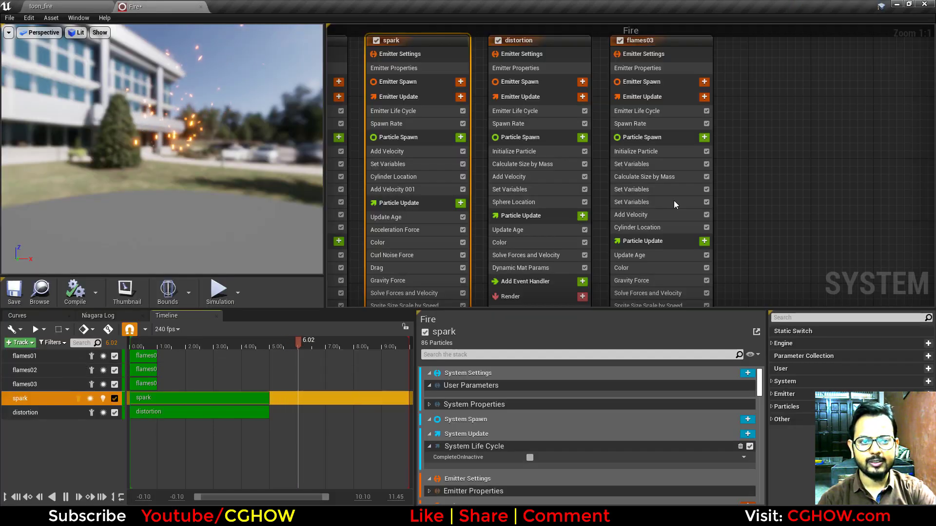
- Inspect the spark emitter's Sprite Renderer settings and its M_radial_ramp material graph, closing the material when done
right_drag(480, 208, 611, 97)
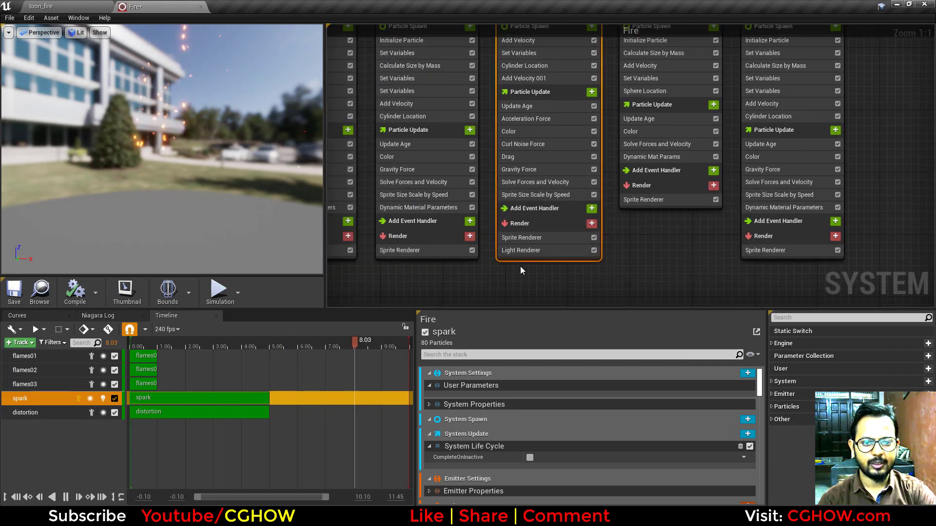
click(529, 238)
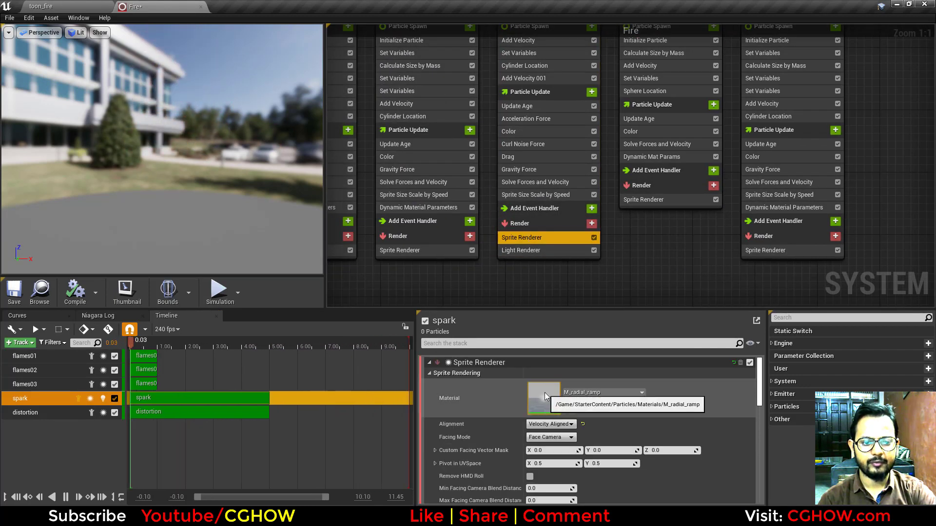
double_click(544, 395)
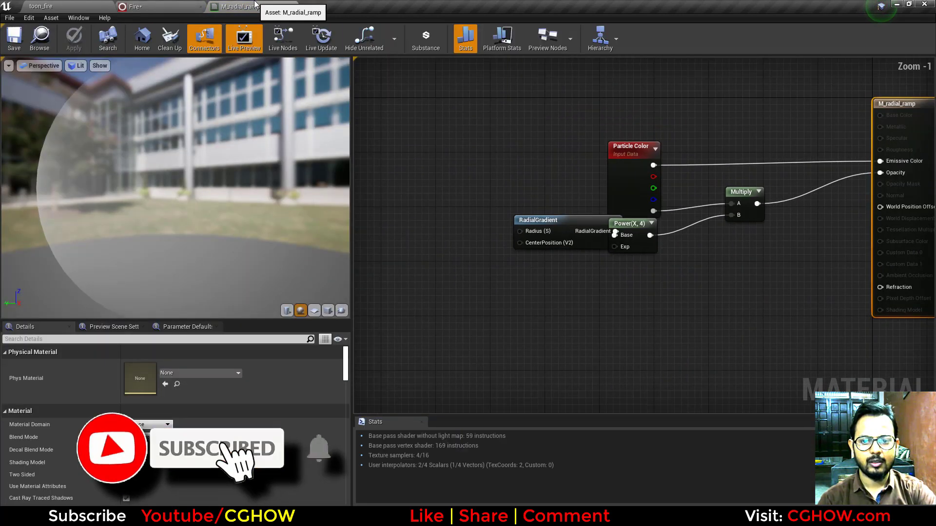
click(292, 6)
scroll(564, 439, down, 5)
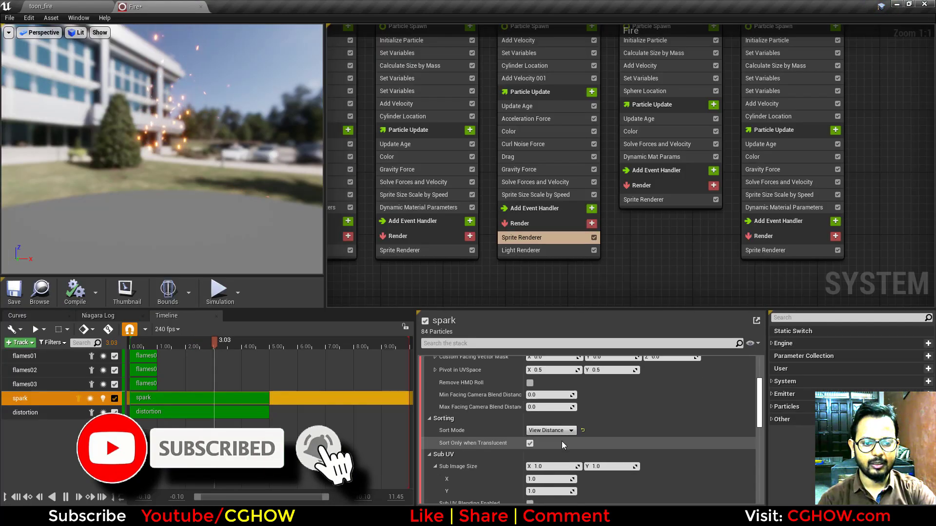
- Inspect the spark emitter's Light Renderer, Spawn Rate, Add Velocity and Cylinder Location settings
click(530, 251)
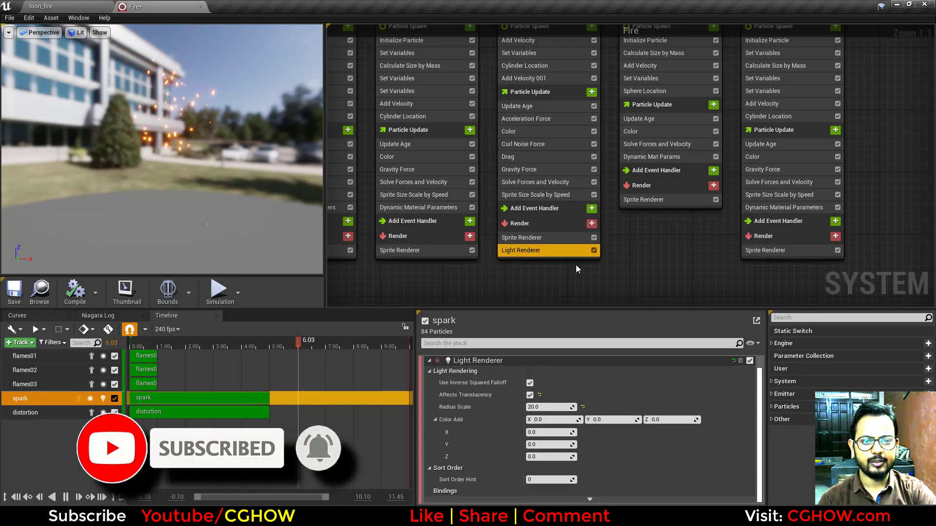
right_drag(579, 268, 574, 351)
click(531, 96)
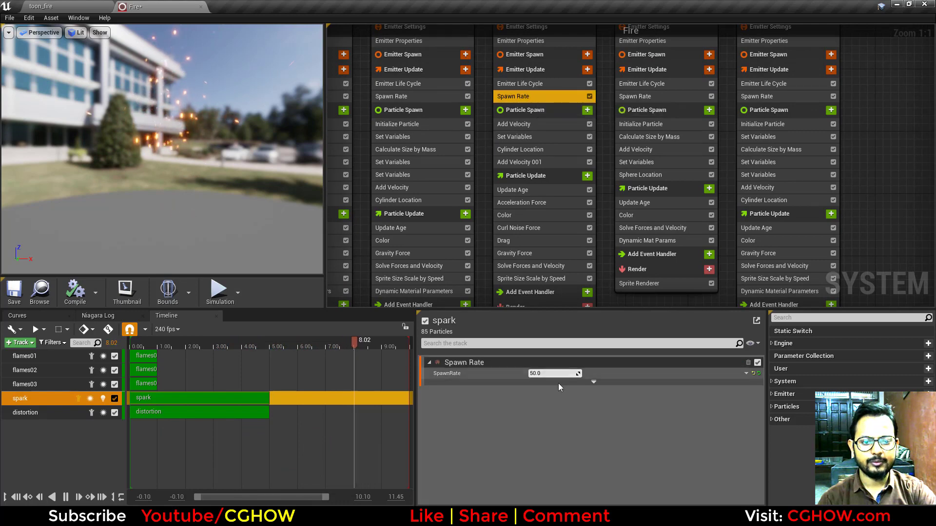
click(536, 125)
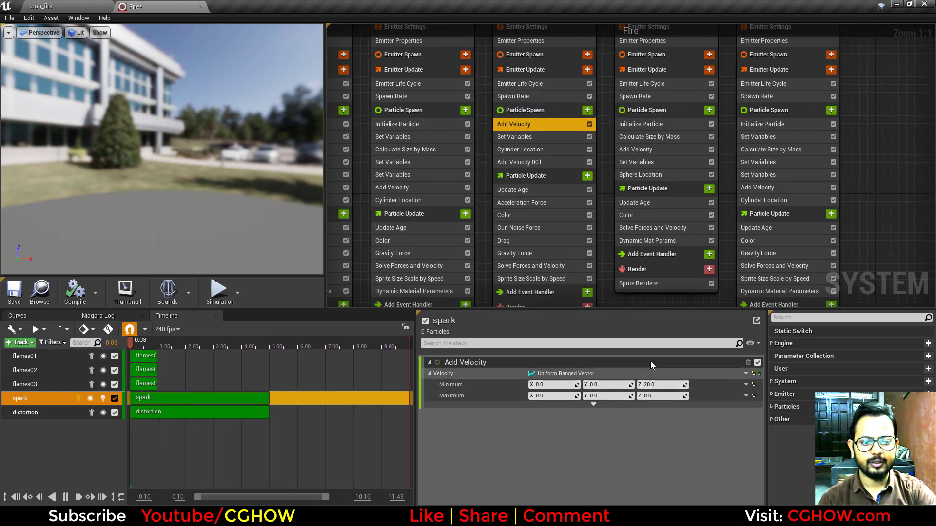
click(541, 150)
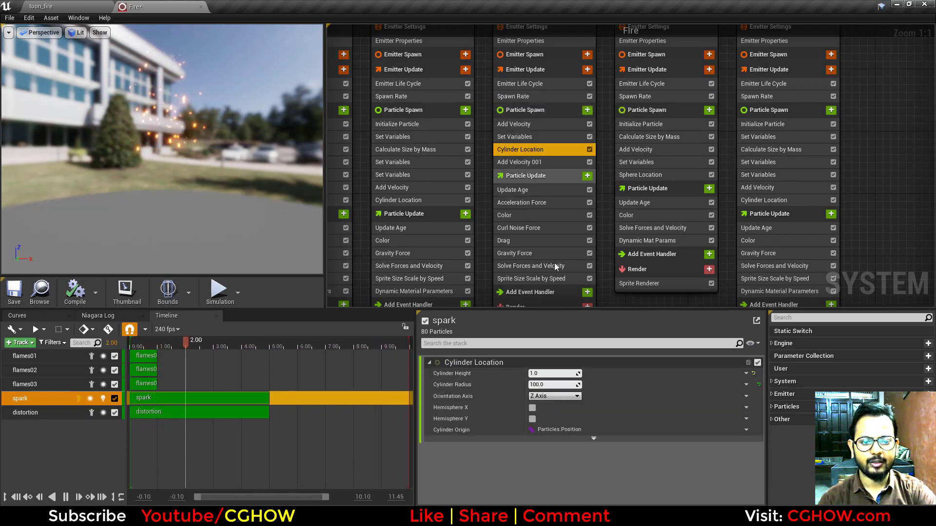
- Inspect the spark emitter's Acceleration Force, Color, Curl Noise Force, Drag and Gravity Force settings
click(536, 202)
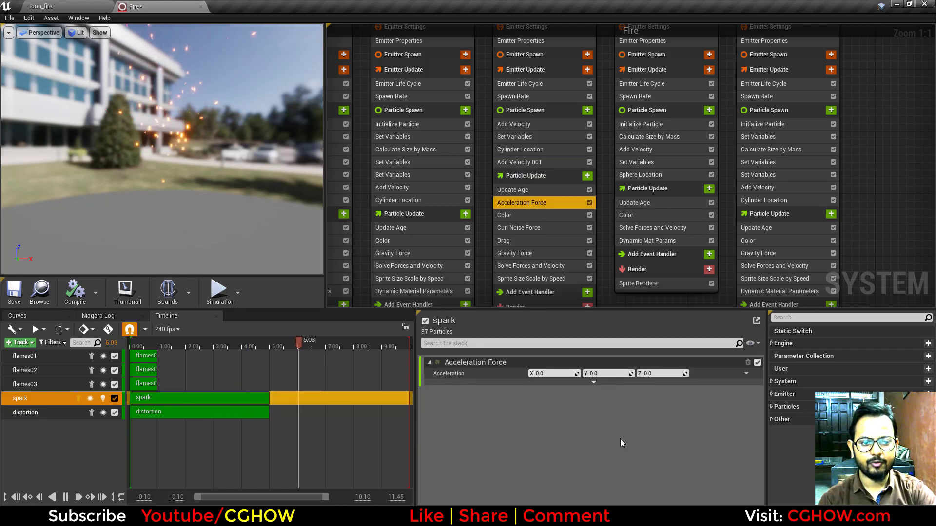
click(514, 216)
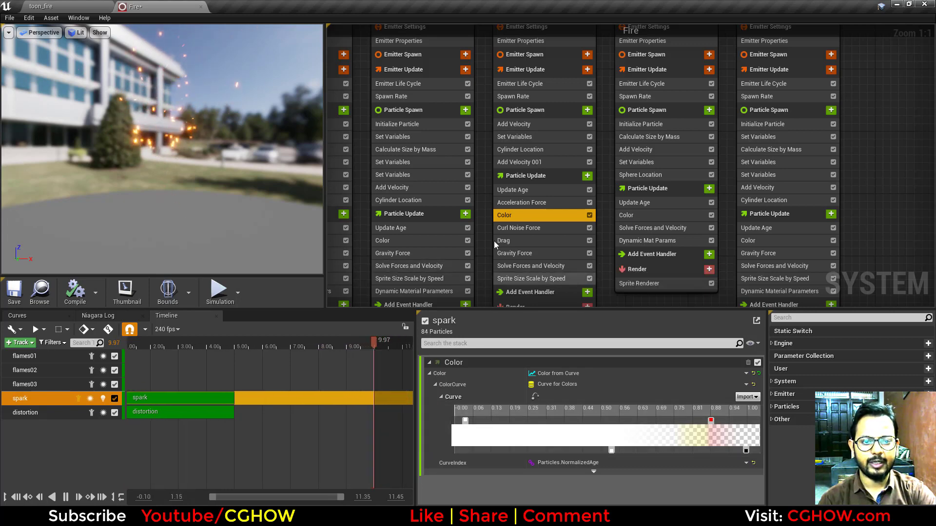
click(518, 232)
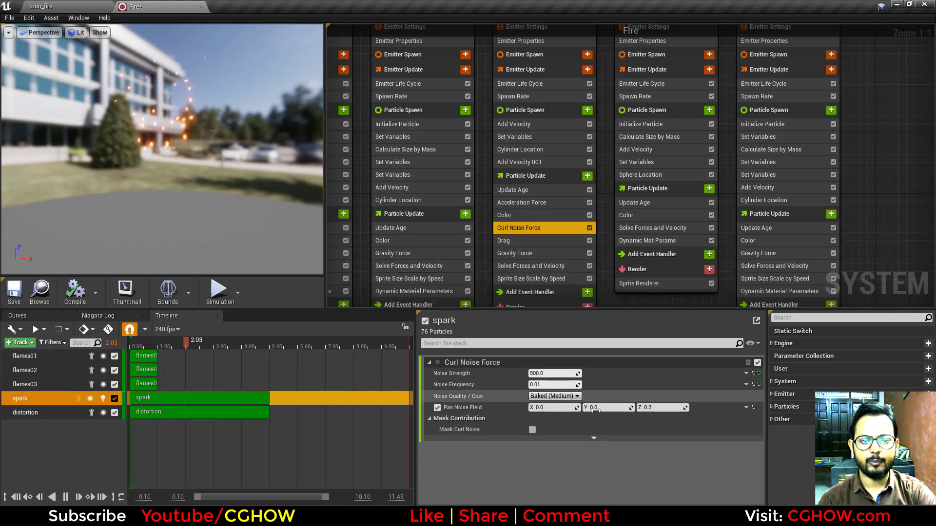
click(526, 240)
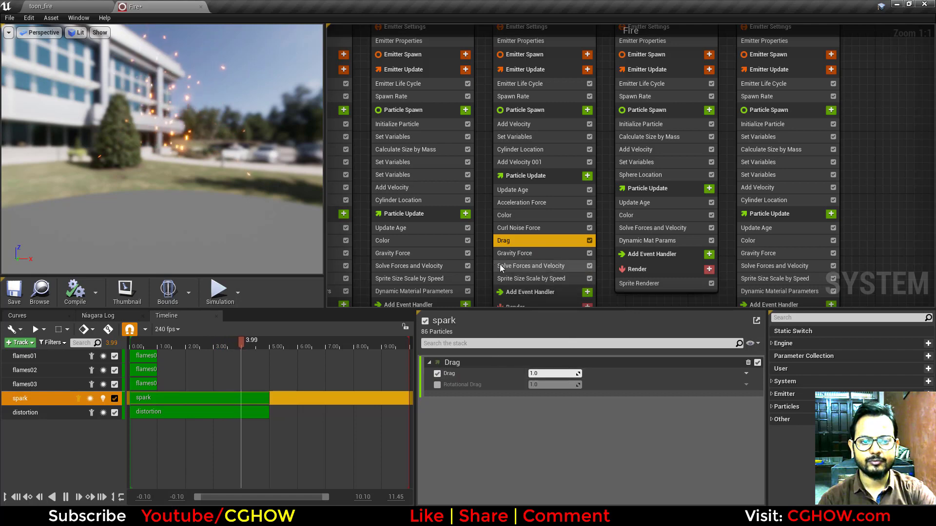
right_drag(501, 267, 504, 204)
click(516, 190)
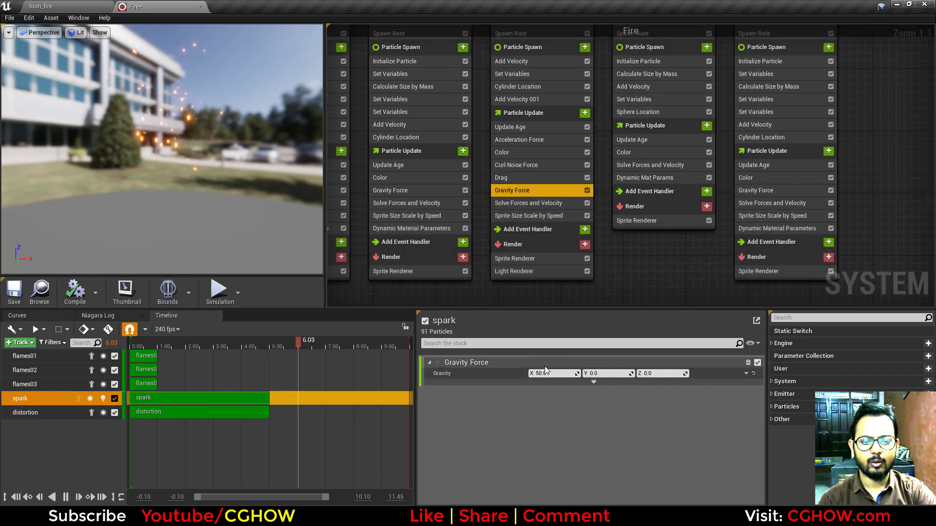
- Inspect the spark emitter's Sprite Size Scale by Speed module and check the sparks in the toon_fire level before returning to the Fire system
click(533, 215)
drag(164, 140, 163, 166)
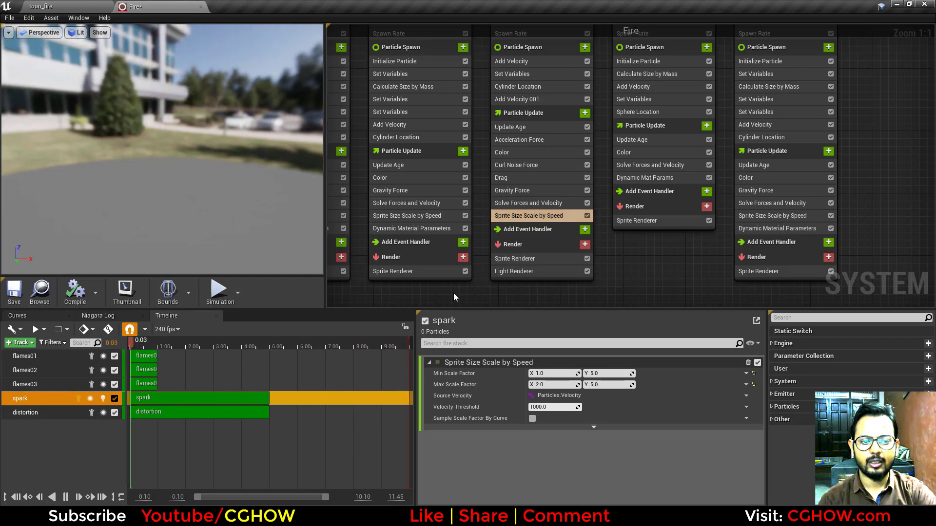
click(105, 4)
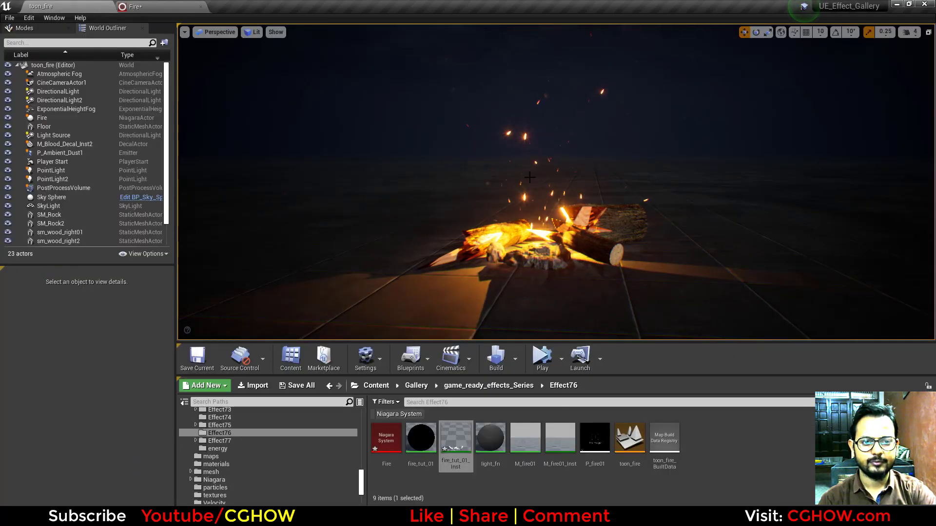
click(150, 4)
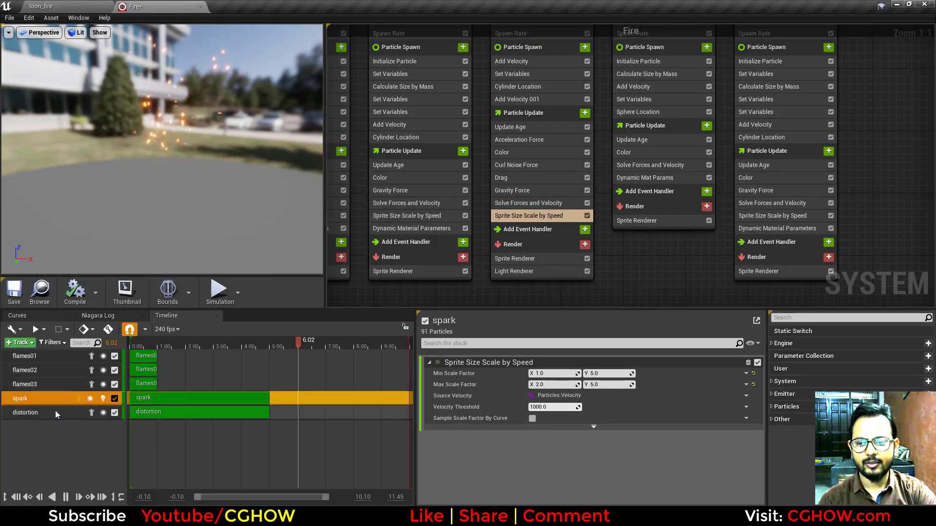
- Isolate the distortion emitter and check its look in the toon_fire level before returning to the Fire system
click(86, 414)
click(48, 7)
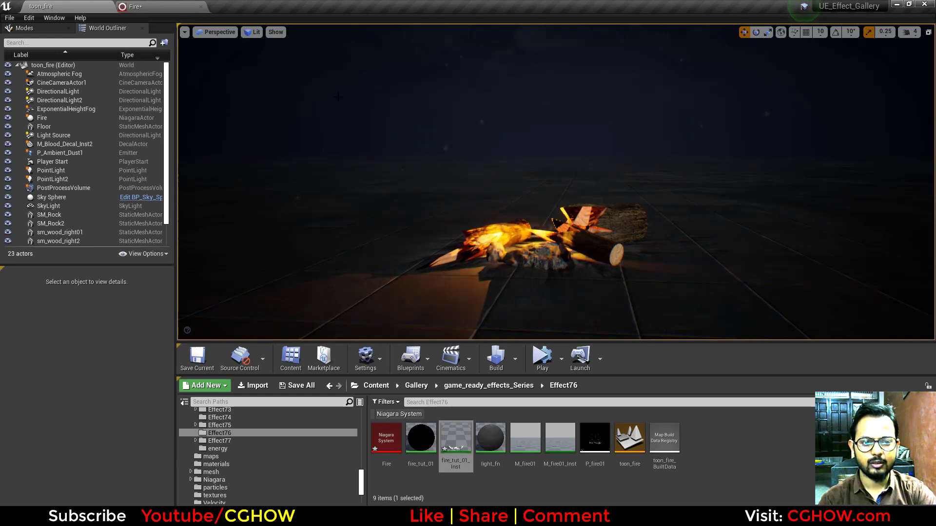
click(128, 6)
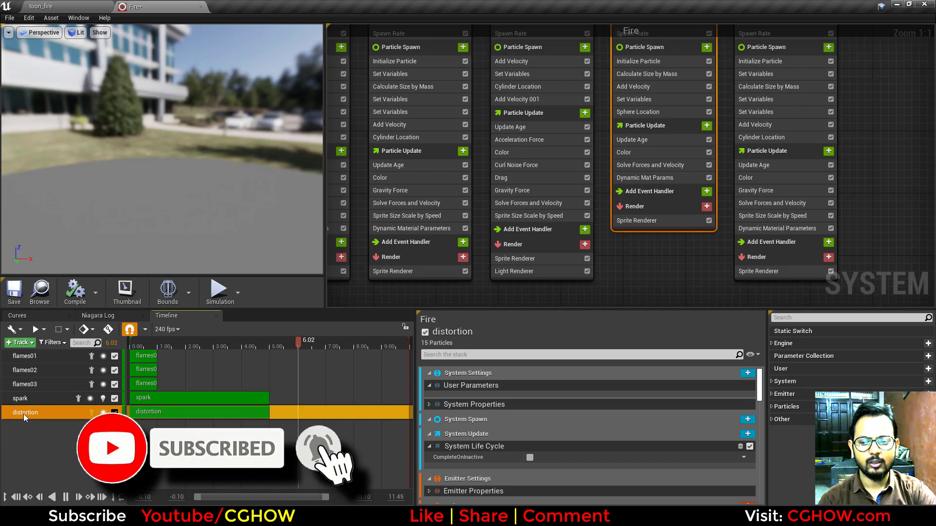
- Inspect the distortion emitter's Sprite Renderer and the Texture Sample in its Distortion material graph, closing the material when done
scroll(530, 389, down, 5)
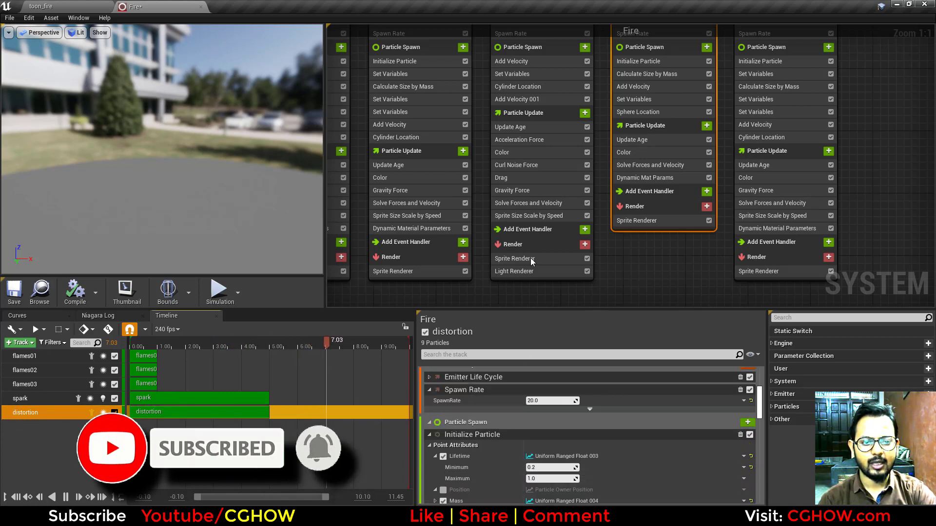
click(650, 221)
scroll(580, 414, up, 10)
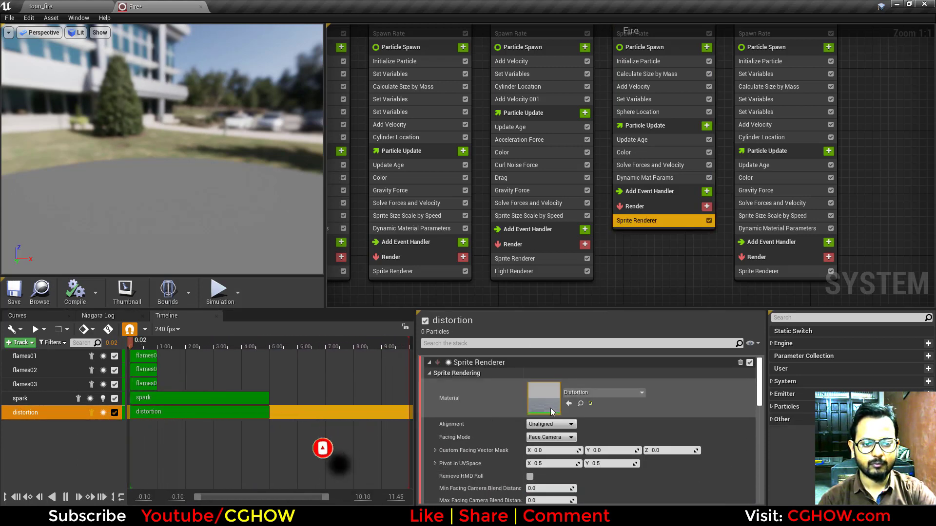
double_click(544, 404)
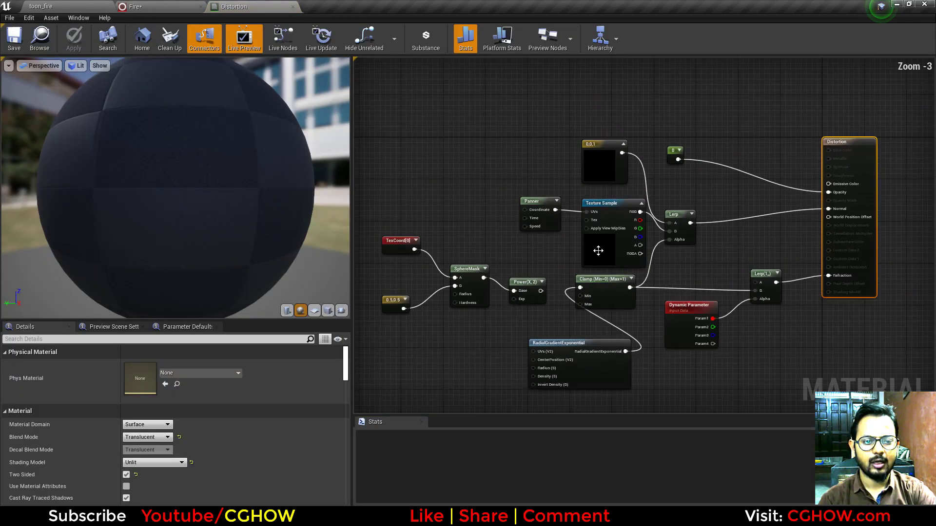
click(598, 250)
right_drag(597, 251, 514, 278)
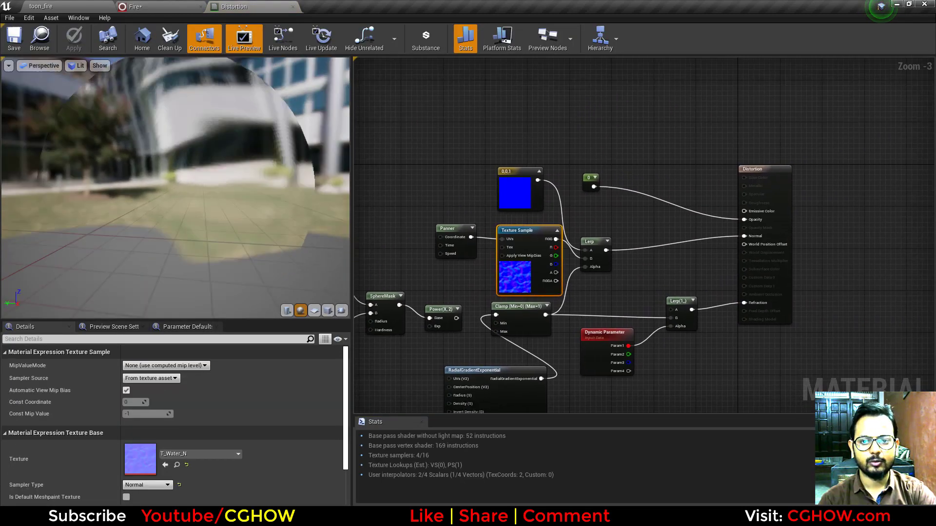
click(292, 6)
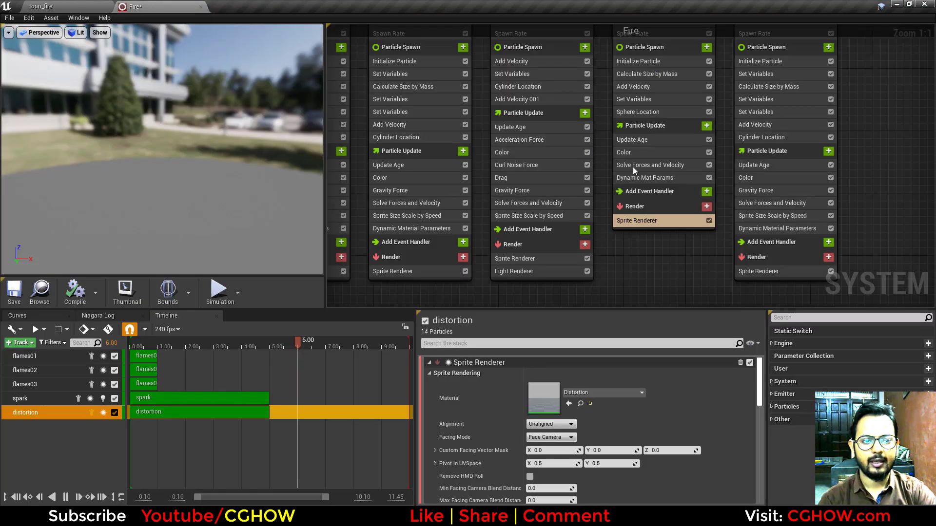
- Inspect the distortion emitter's sprite size in Set Variables and check the effect in the toon_fire level before returning to the Fire system
right_drag(630, 258, 583, 307)
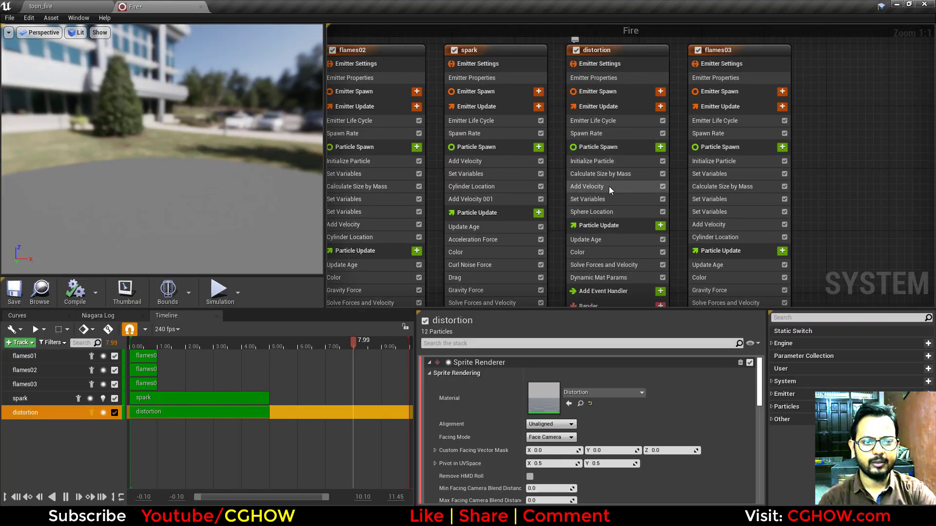
click(603, 200)
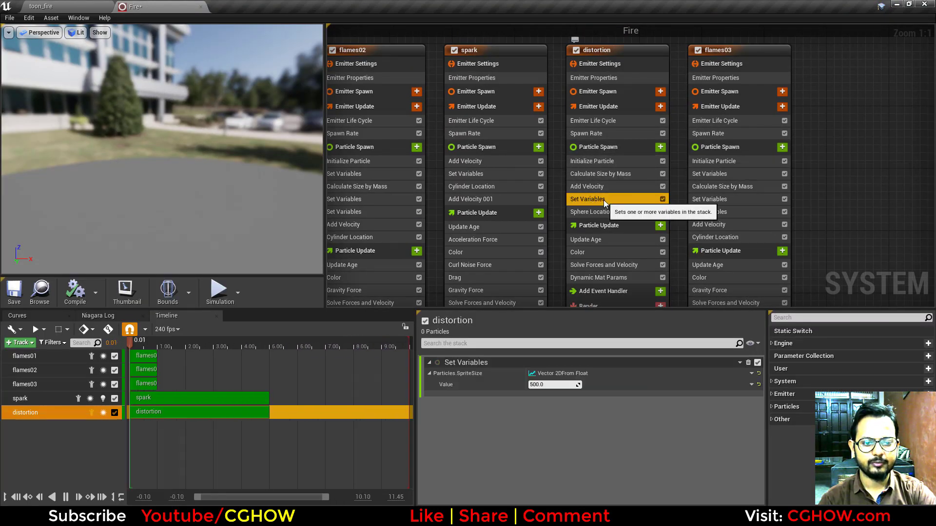
click(89, 3)
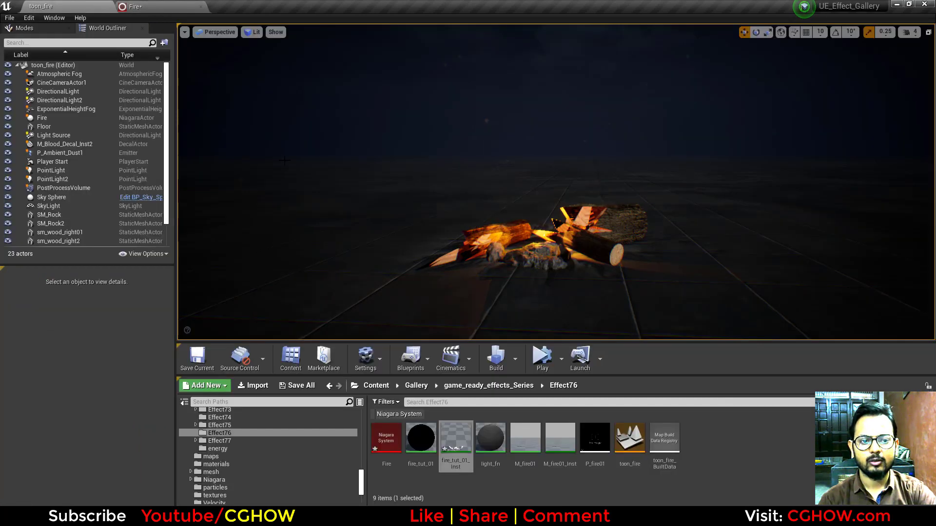
click(177, 4)
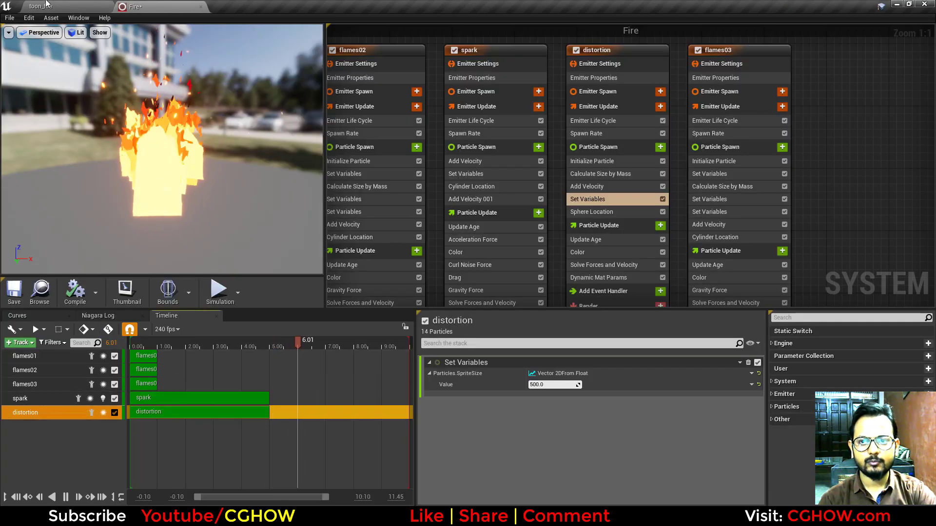
- Isolate the spark emitter, compare it with the full fire in the toon_fire level, and return to the Fire system
click(73, 399)
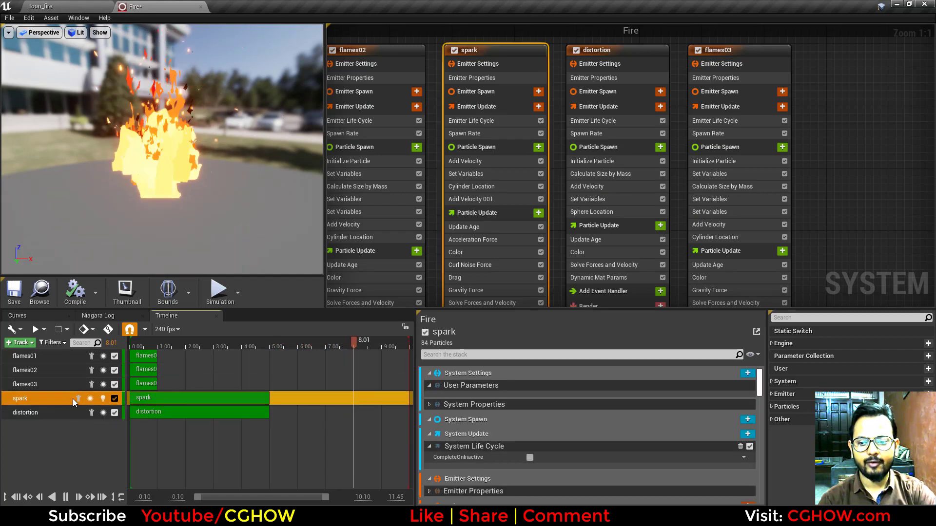
click(79, 399)
click(63, 7)
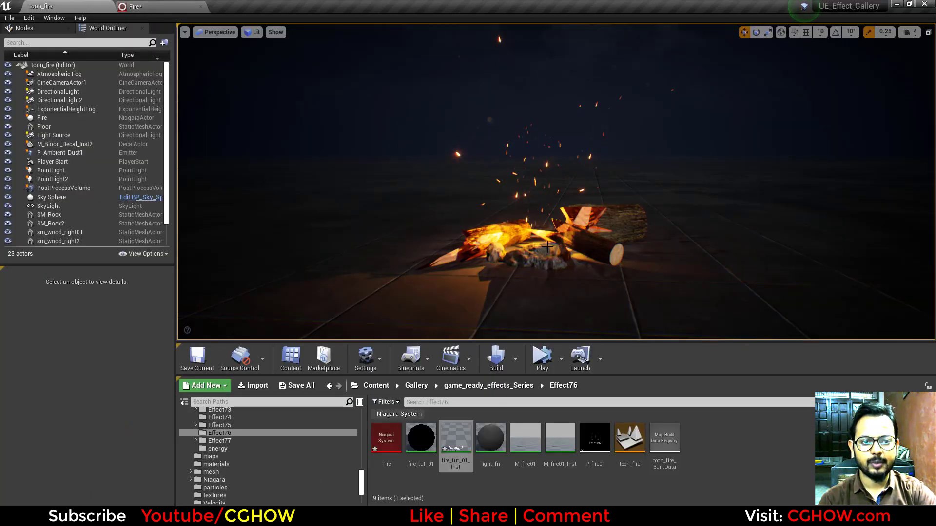
click(168, 6)
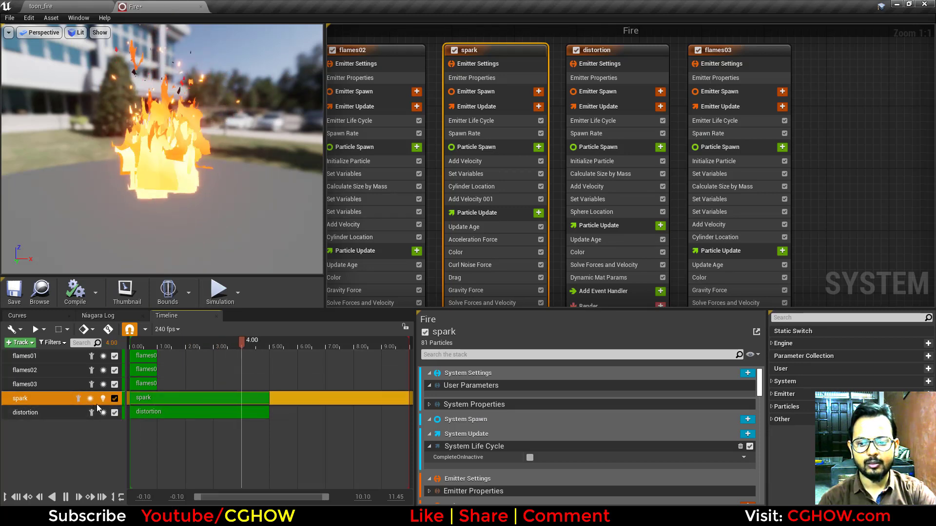
click(75, 4)
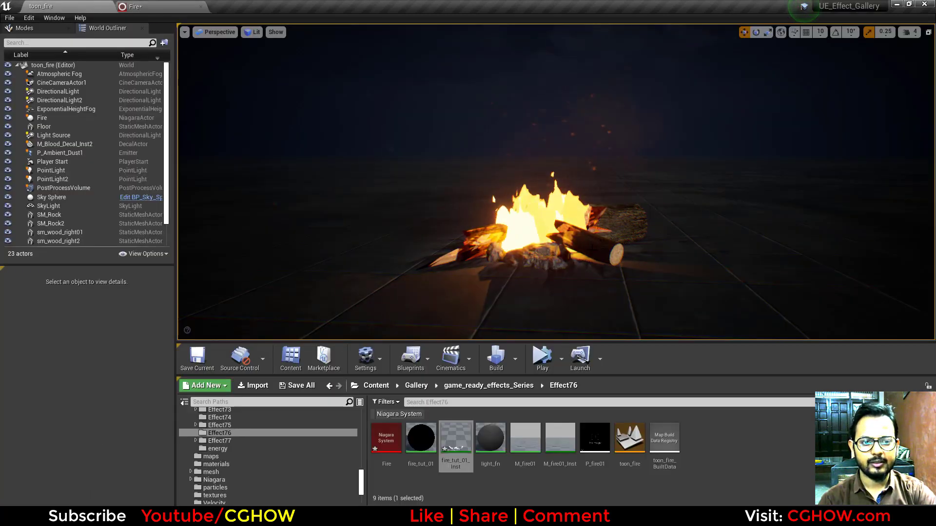
click(169, 6)
- Disable the flames01, flames02, flames03 and spark emitters, leaving only distortion enabled
click(115, 398)
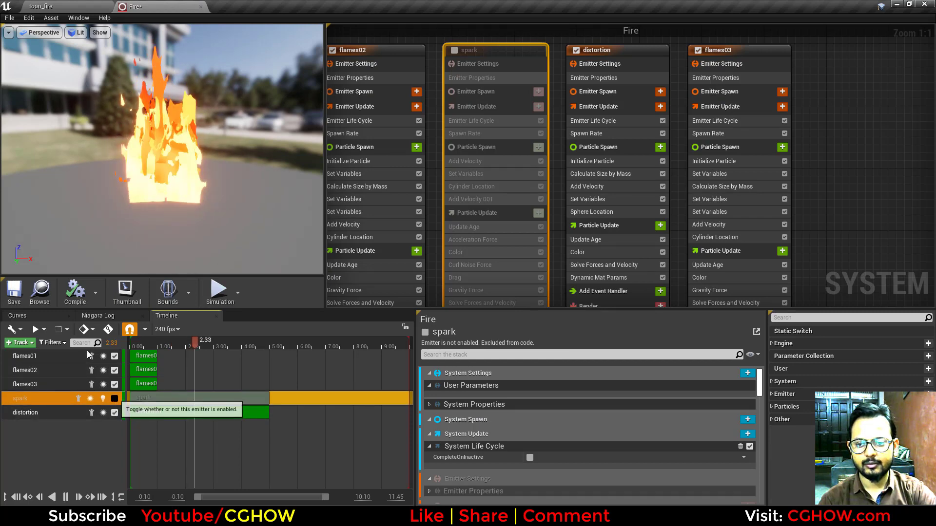
click(115, 356)
click(115, 370)
click(115, 399)
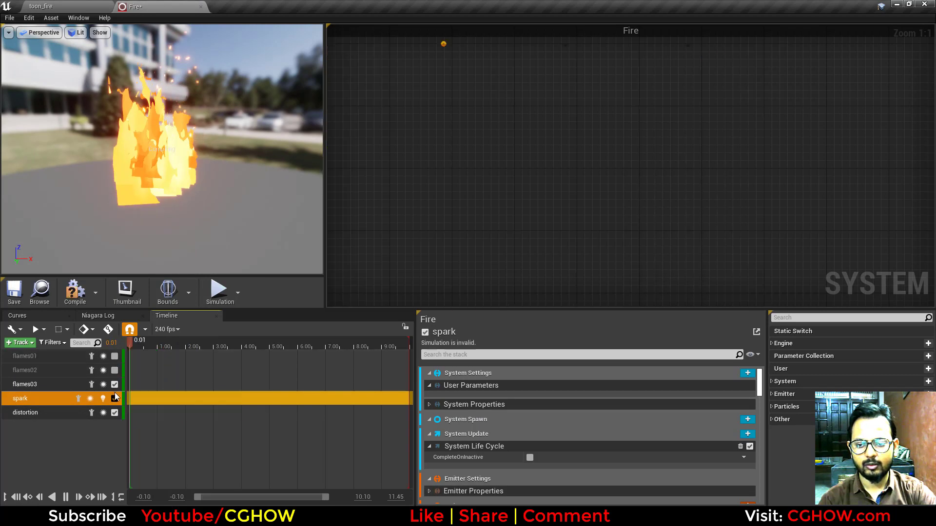
click(115, 384)
click(115, 398)
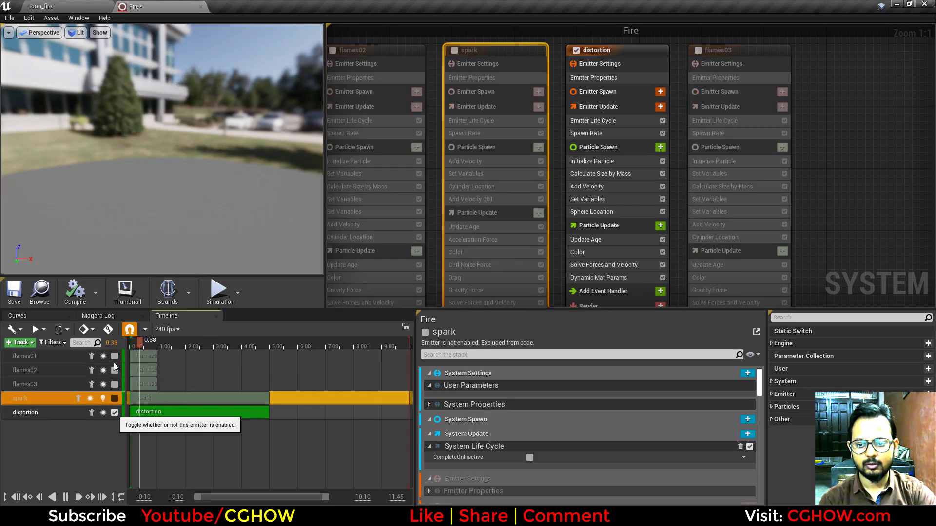
- Review the actors of the toon_fire level and inspect the light settings of PointLight2 and PointLight
click(40, 6)
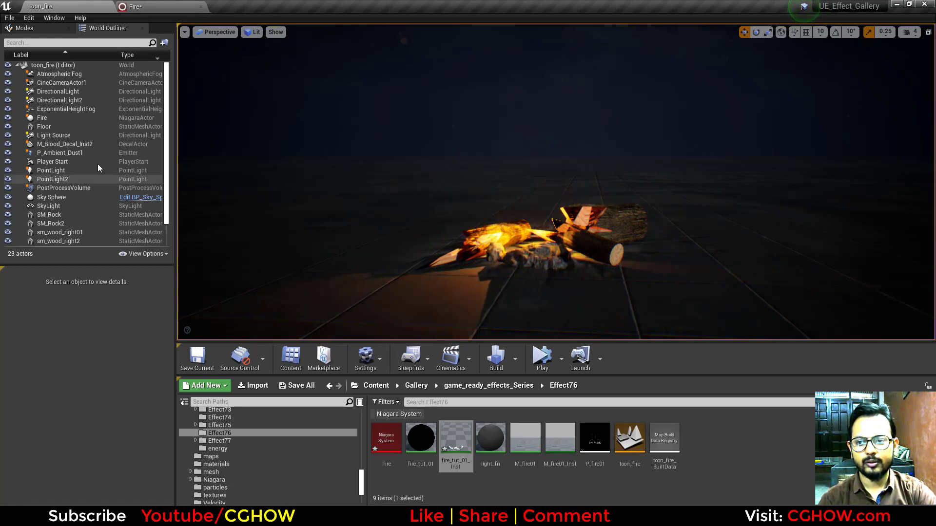
scroll(92, 165, down, 2)
scroll(80, 195, up, 2)
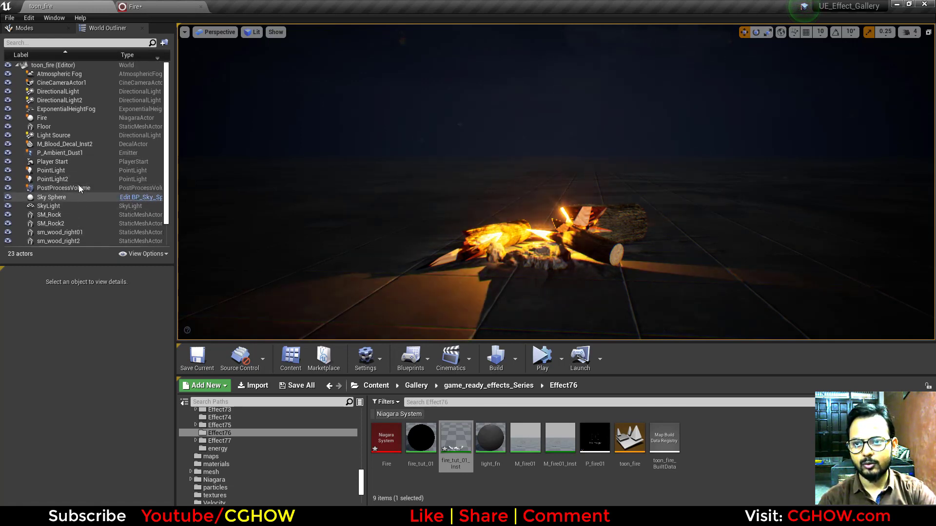
click(469, 224)
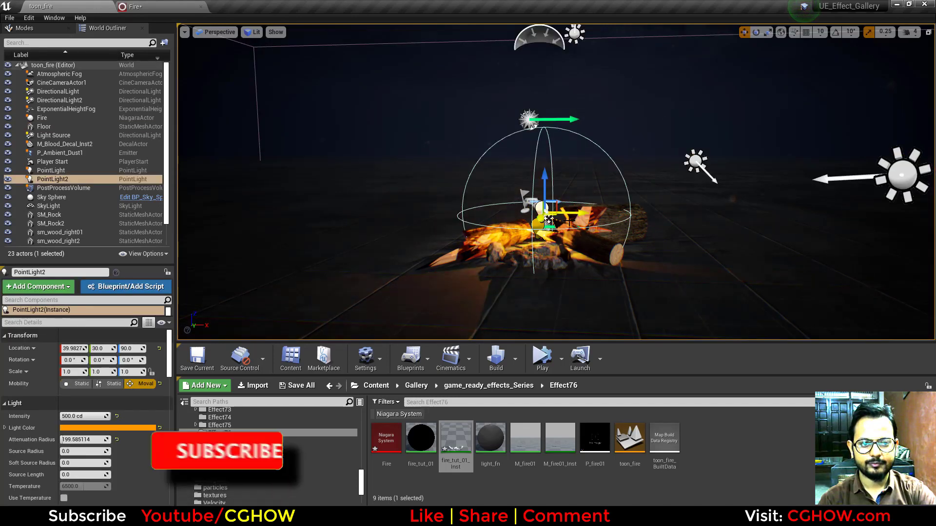
click(61, 170)
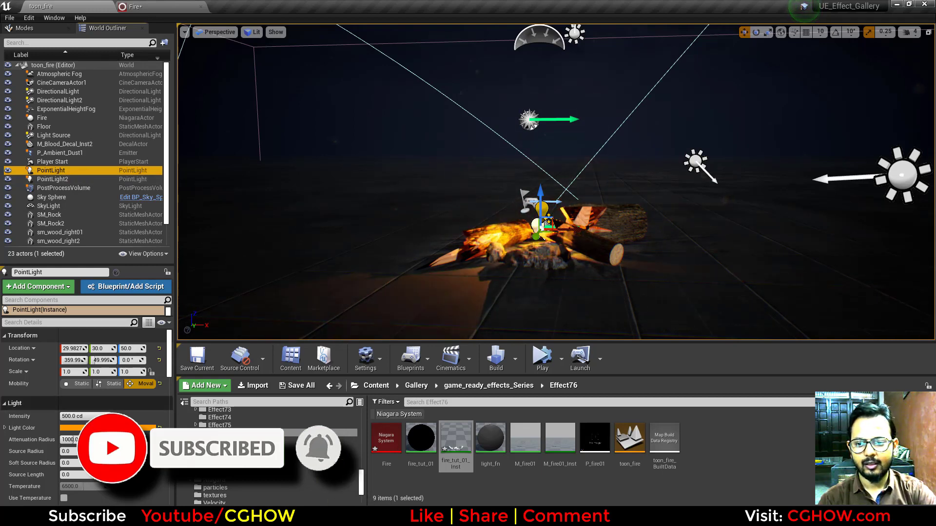
- Try an intensity of 150 cd on the PointLight actor
click(71, 417)
text(150)
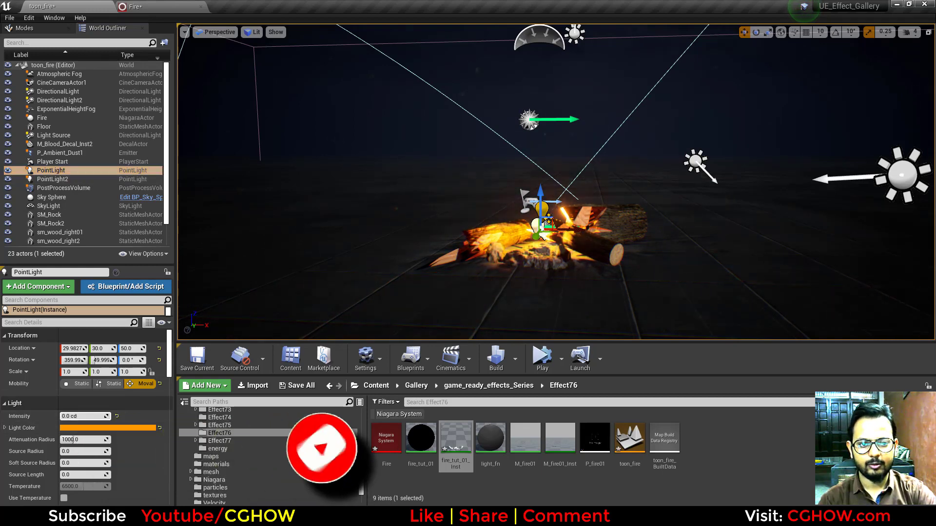
key(Return)
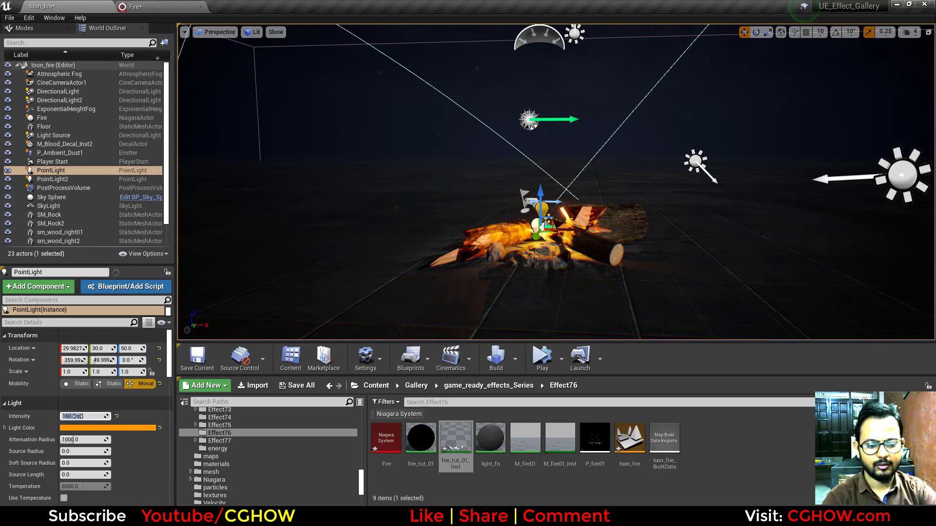
- Enter a new intensity for the PointLight actor
click(77, 416)
text(5)
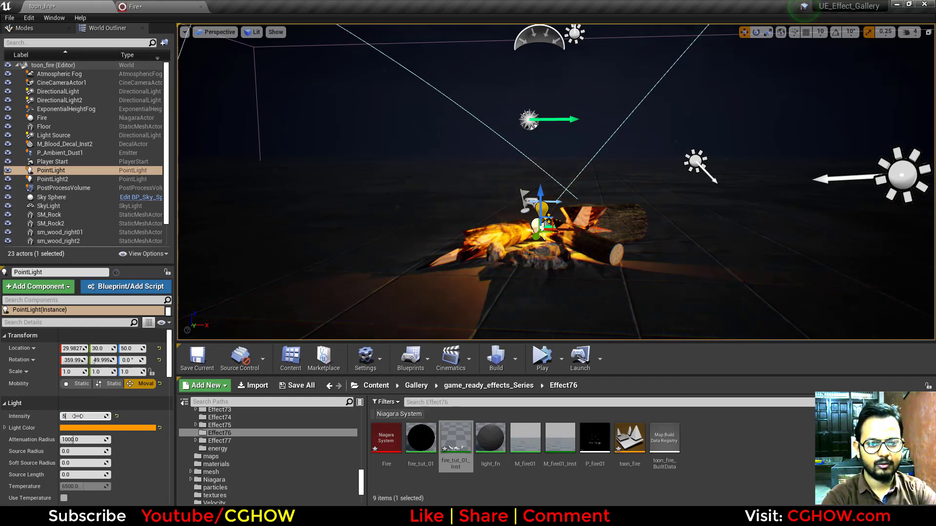